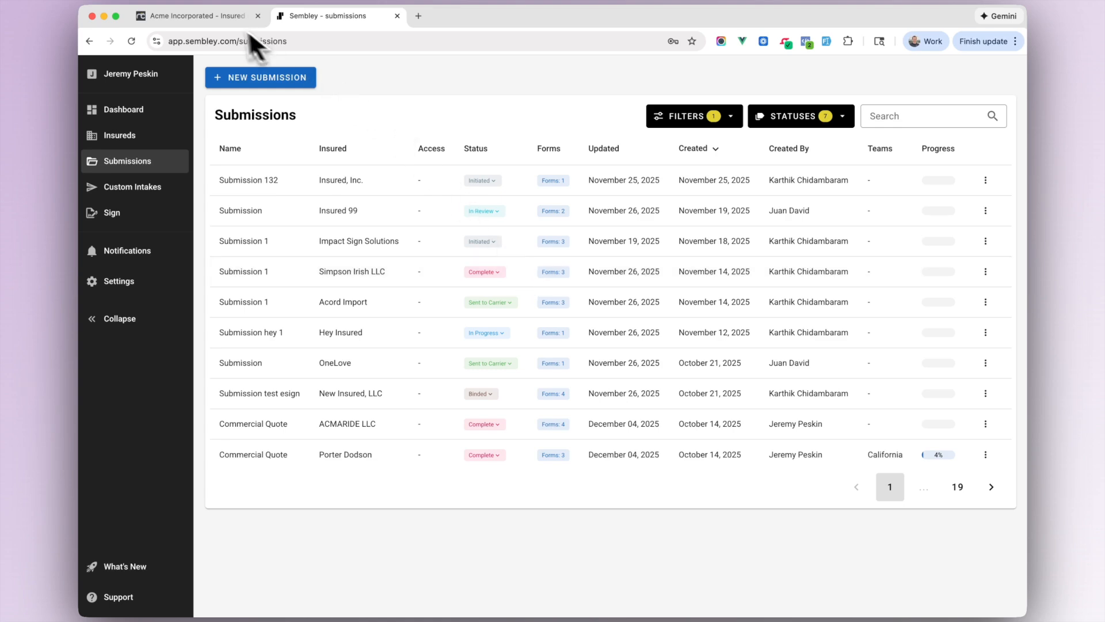
# Step: Switch to Momentum and launch Sembley Intake for Acme Incorporated from its general insured information
pyautogui.click(222, 22)
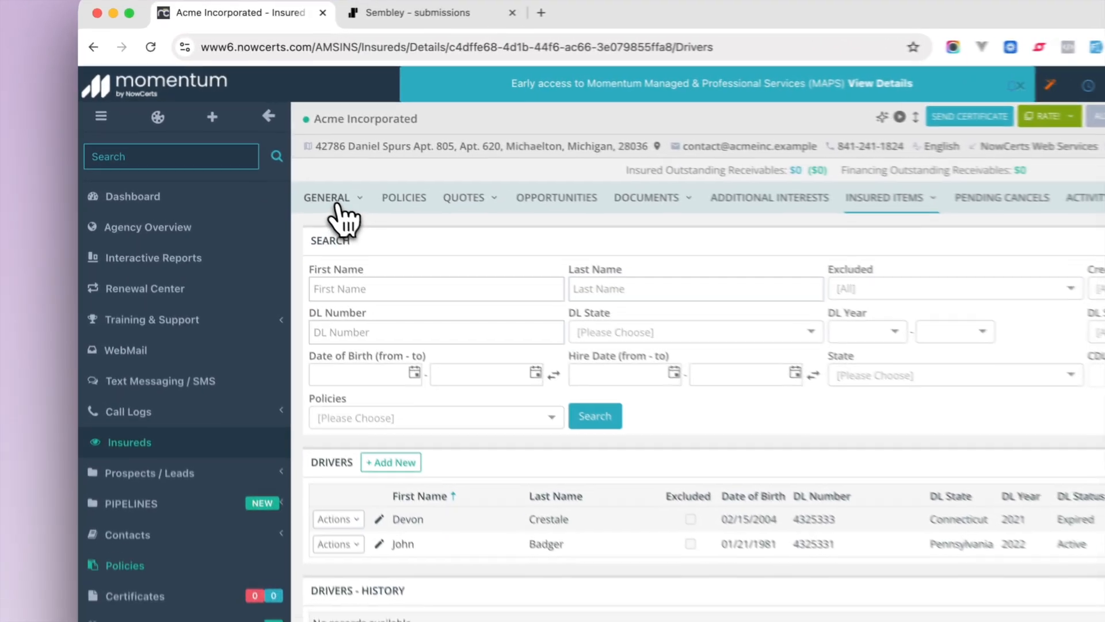
pyautogui.click(266, 153)
pyautogui.click(350, 238)
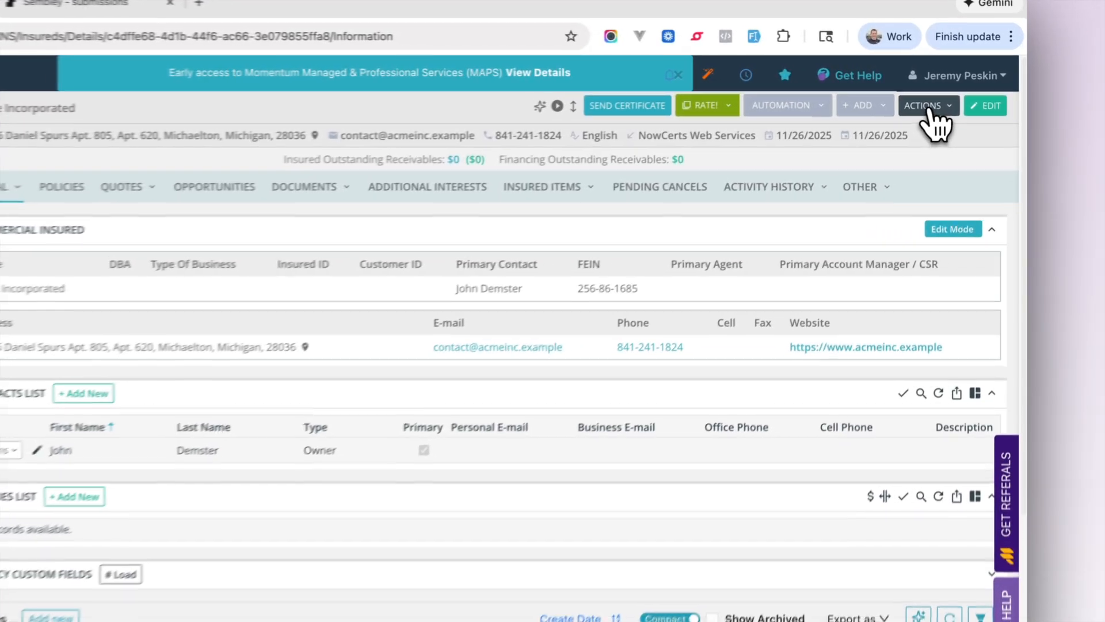
pyautogui.click(953, 92)
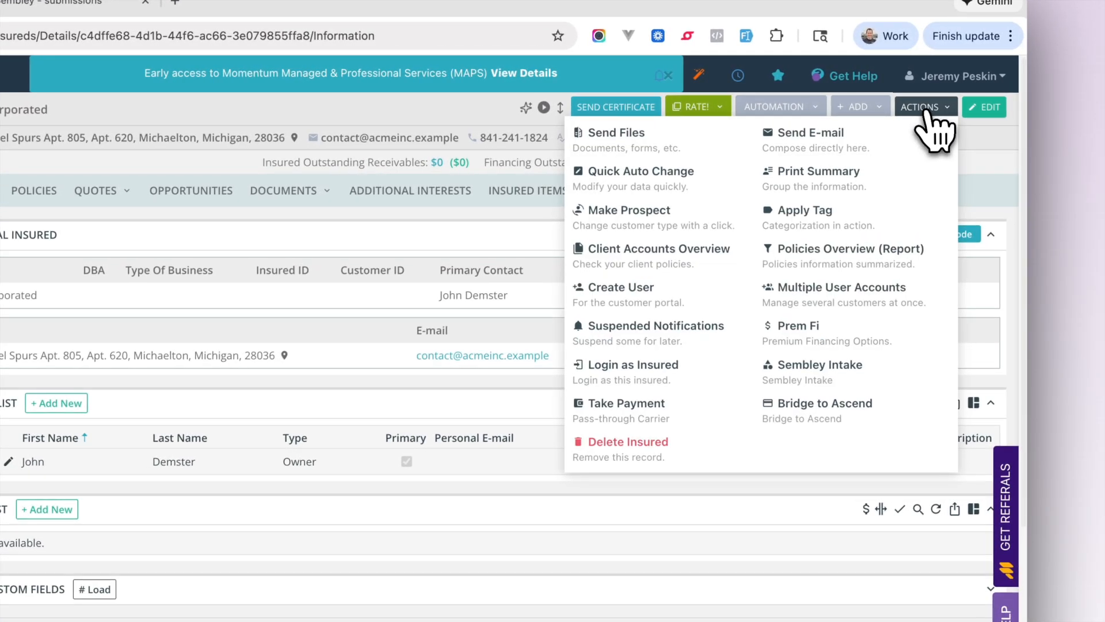
pyautogui.click(806, 365)
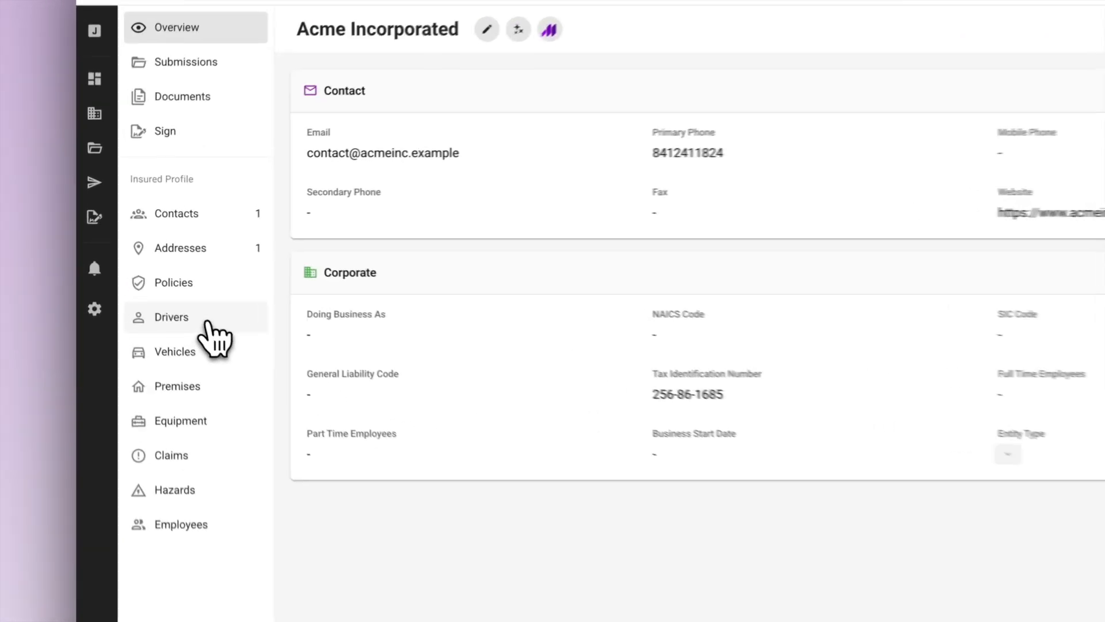
# Step: Import all of Acme Incorporated's listed drivers from Momentum into the insured profile's Drivers table
pyautogui.click(208, 324)
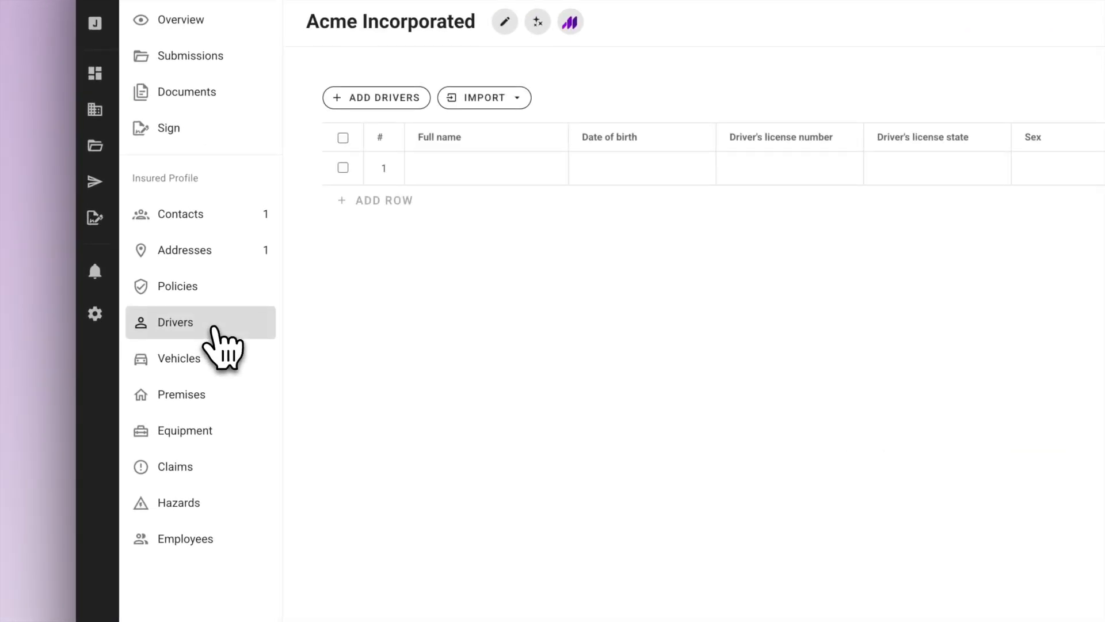
pyautogui.click(474, 99)
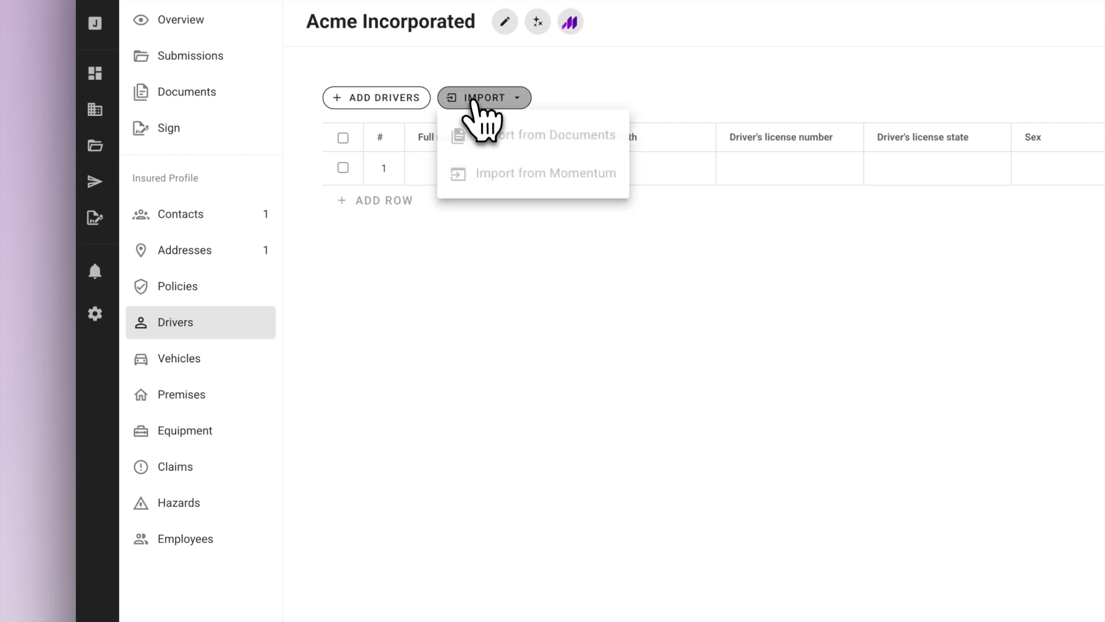
pyautogui.click(534, 175)
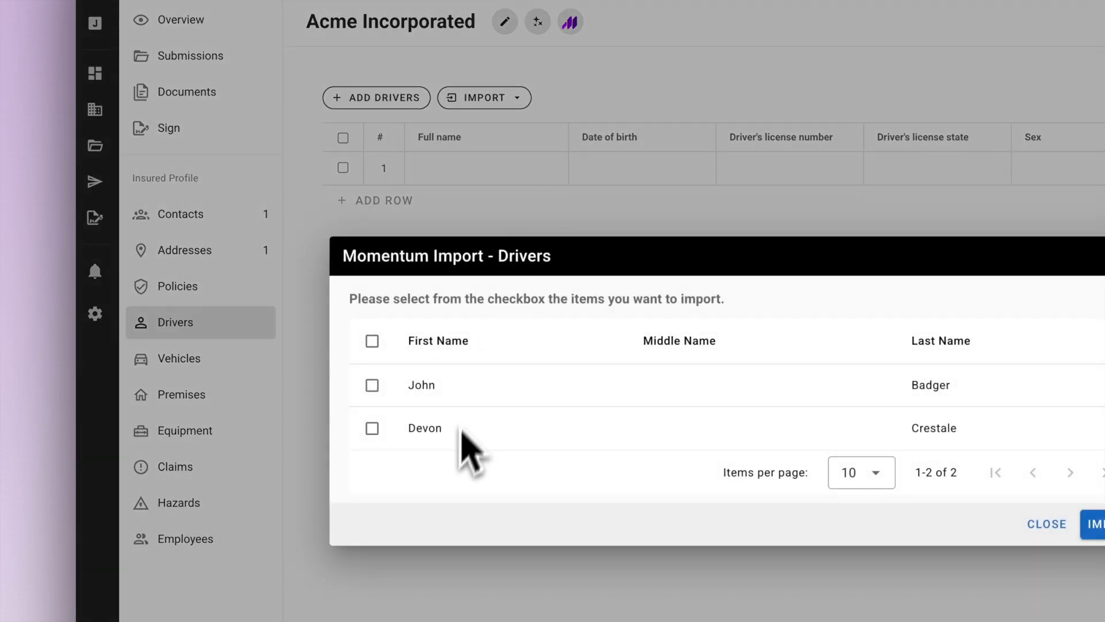
pyautogui.click(373, 342)
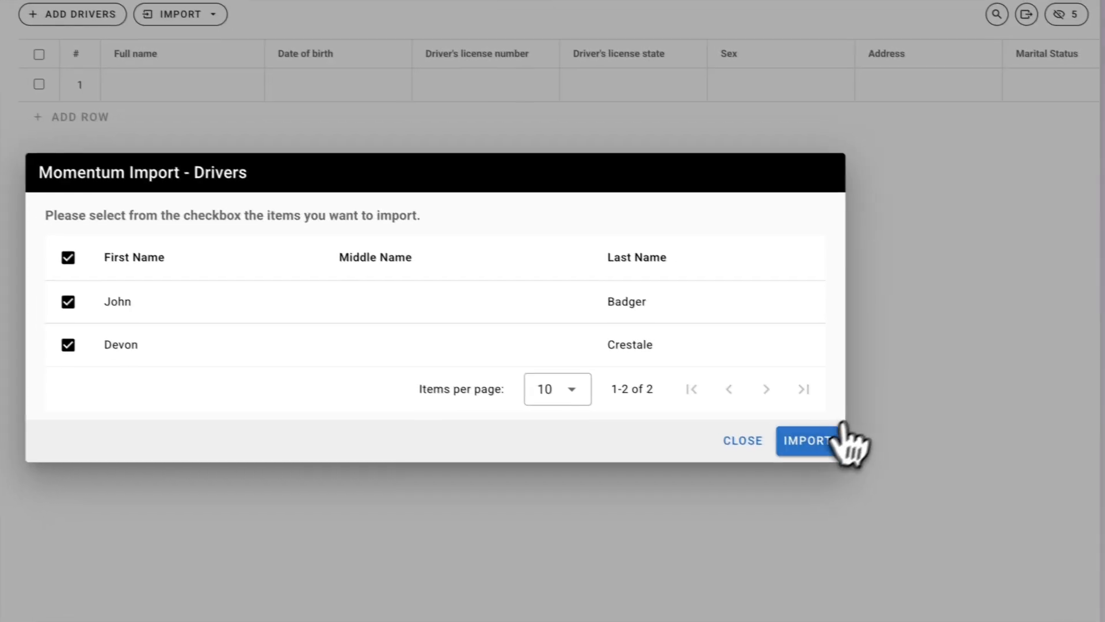
pyautogui.click(1097, 524)
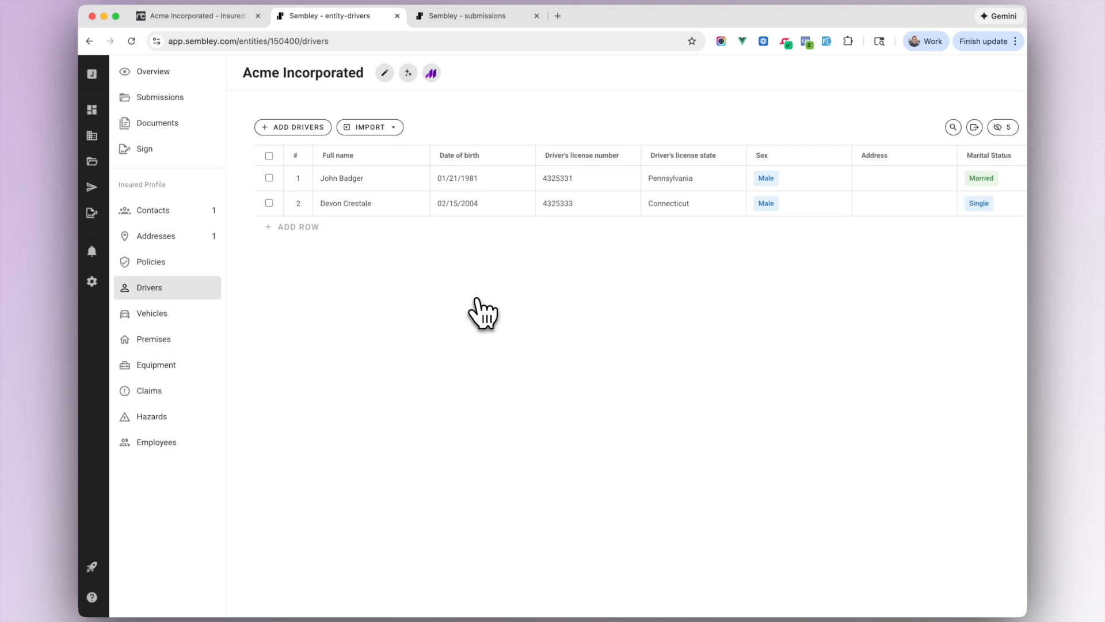
# Step: Create a new submission for Acme Incorporated with forms 125 - Commercial Insurance Application Applicant Information Section and 127 - Business Auto Section
pyautogui.click(159, 99)
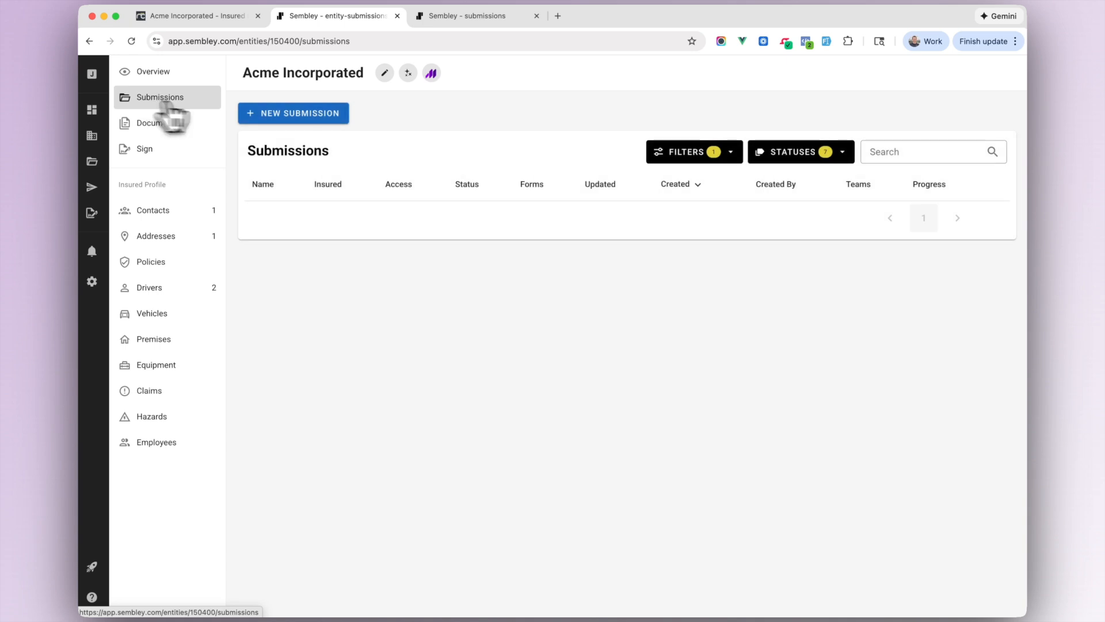
pyautogui.click(293, 113)
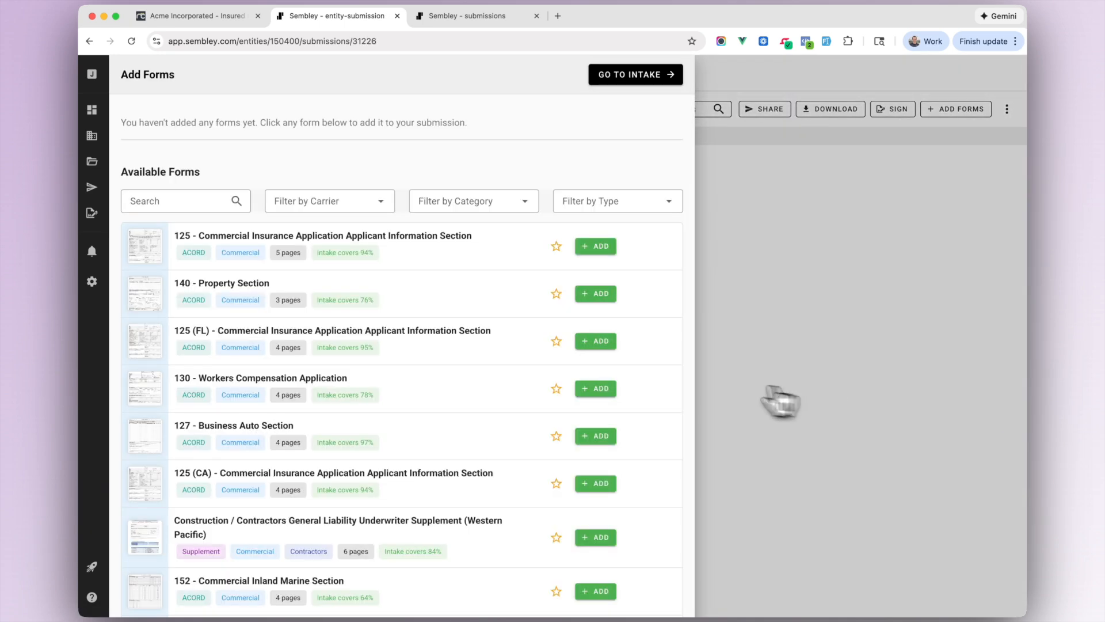
pyautogui.click(601, 247)
pyautogui.scroll(-1, 497, 400)
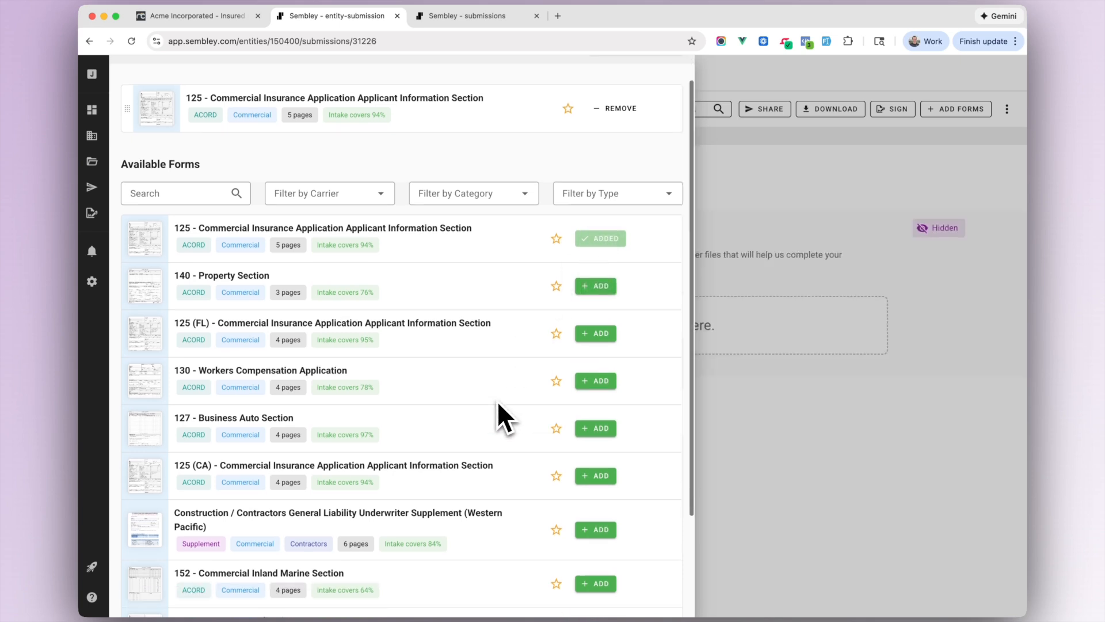
pyautogui.click(596, 431)
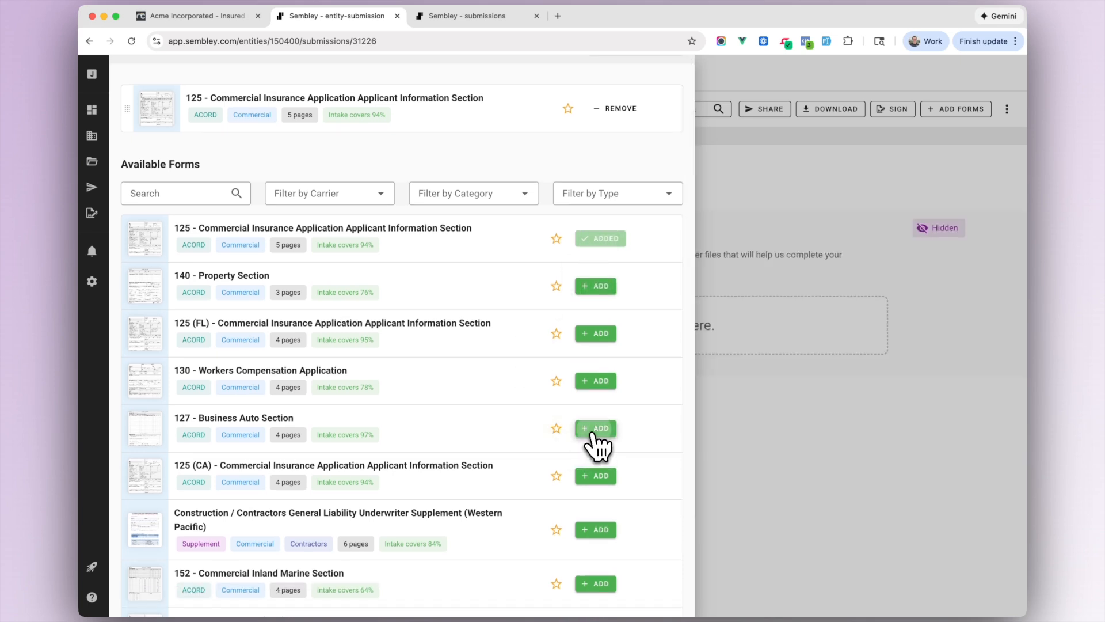
# Step: Filter the available forms by the Auto category and add the Quick Quote Application (Amwins) to the submission
pyautogui.click(471, 240)
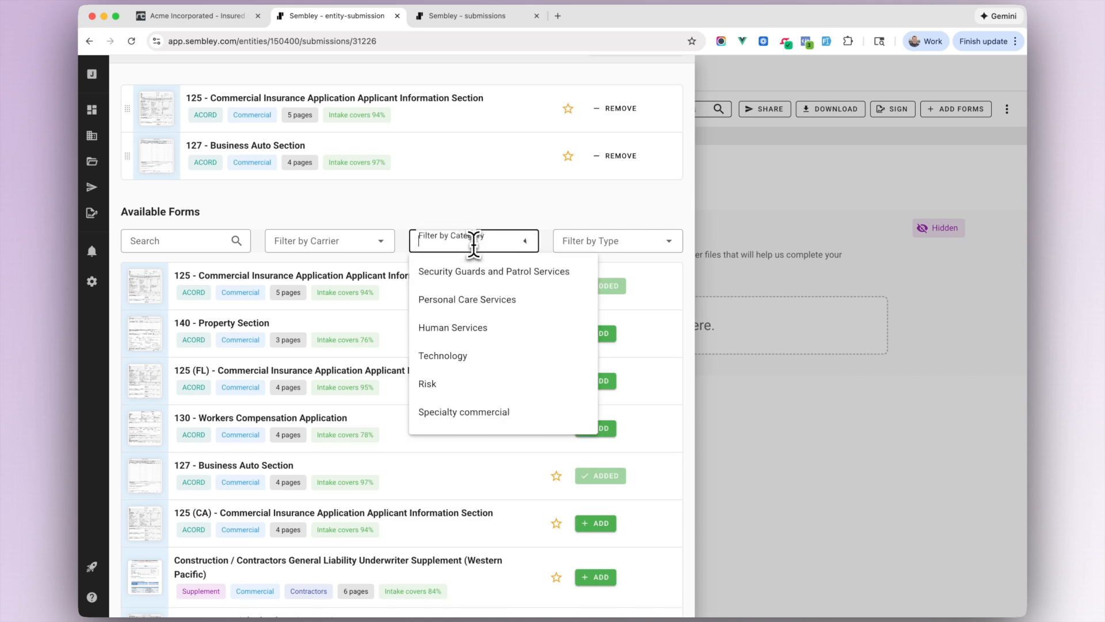
pyautogui.write('auto')
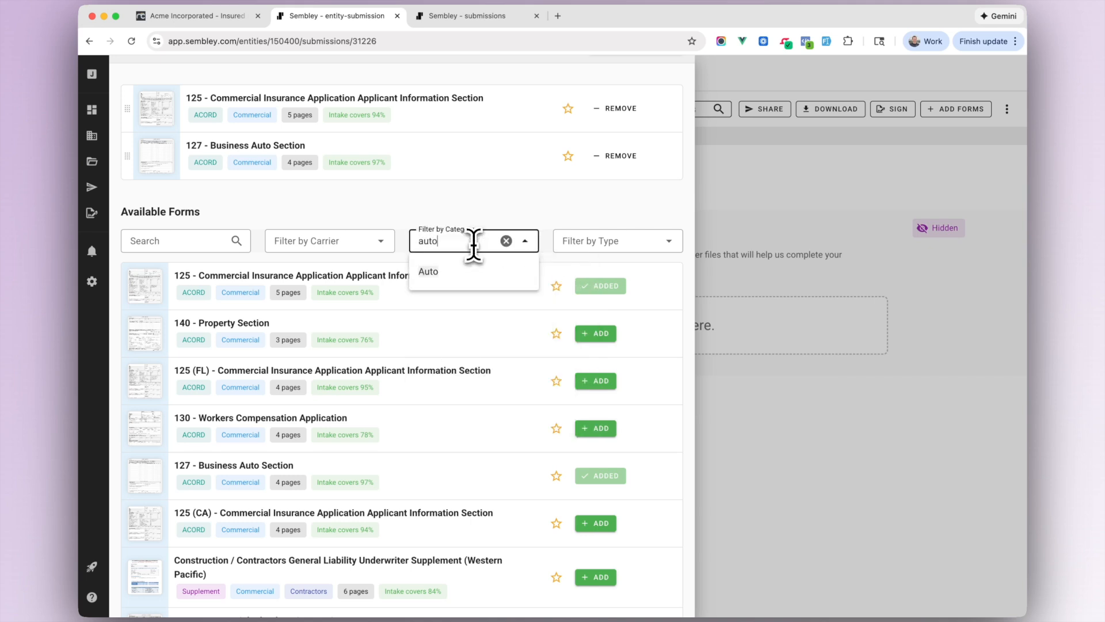
pyautogui.click(464, 273)
pyautogui.click(344, 241)
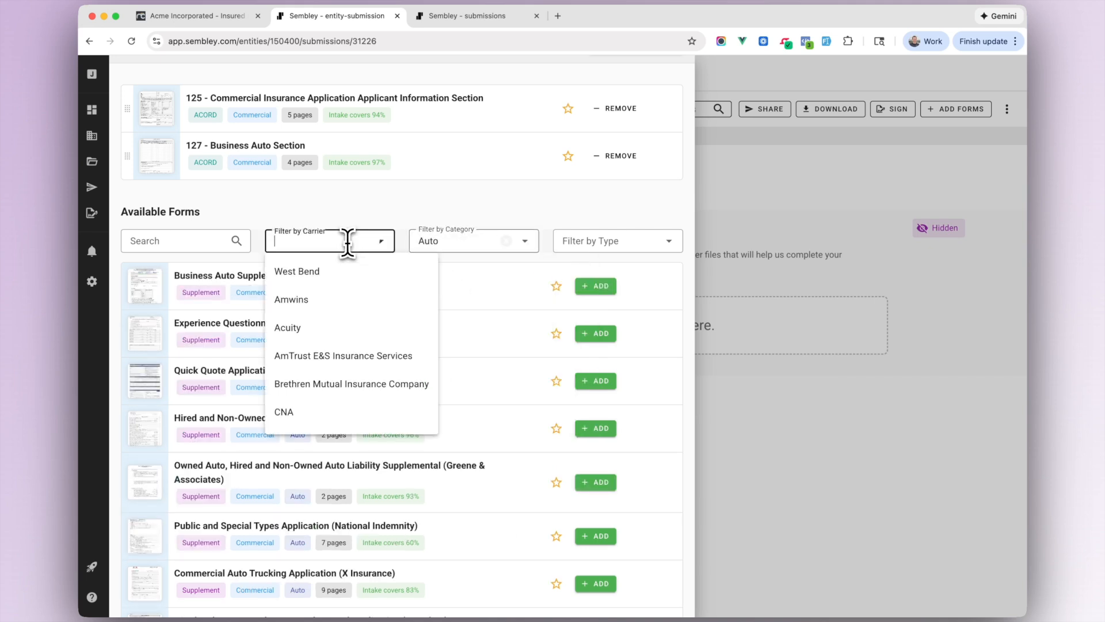
pyautogui.click(392, 208)
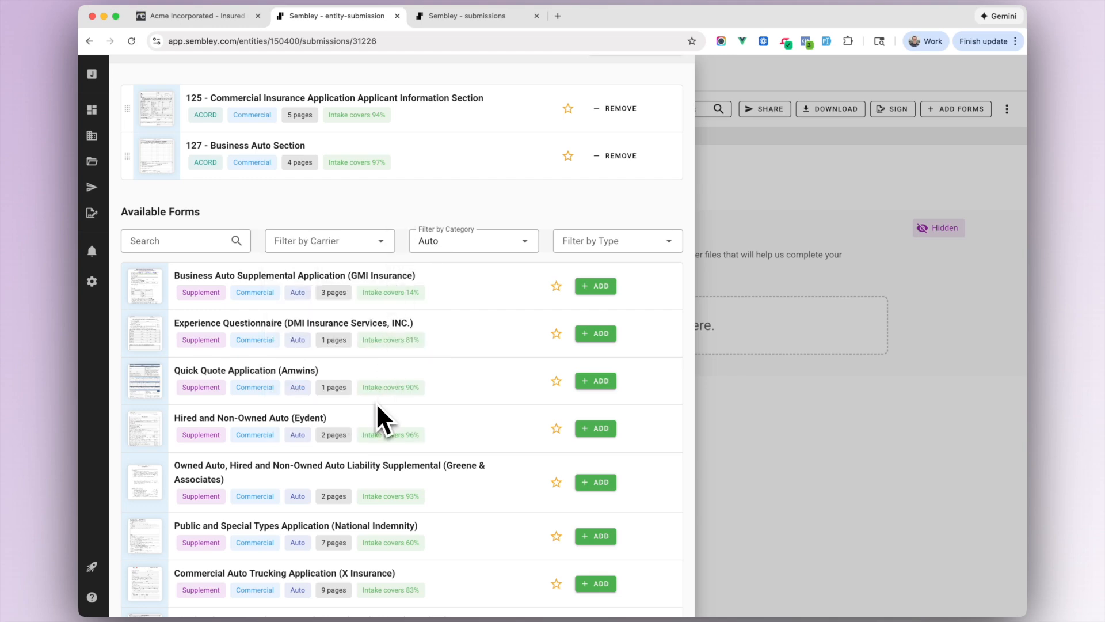
pyautogui.click(595, 381)
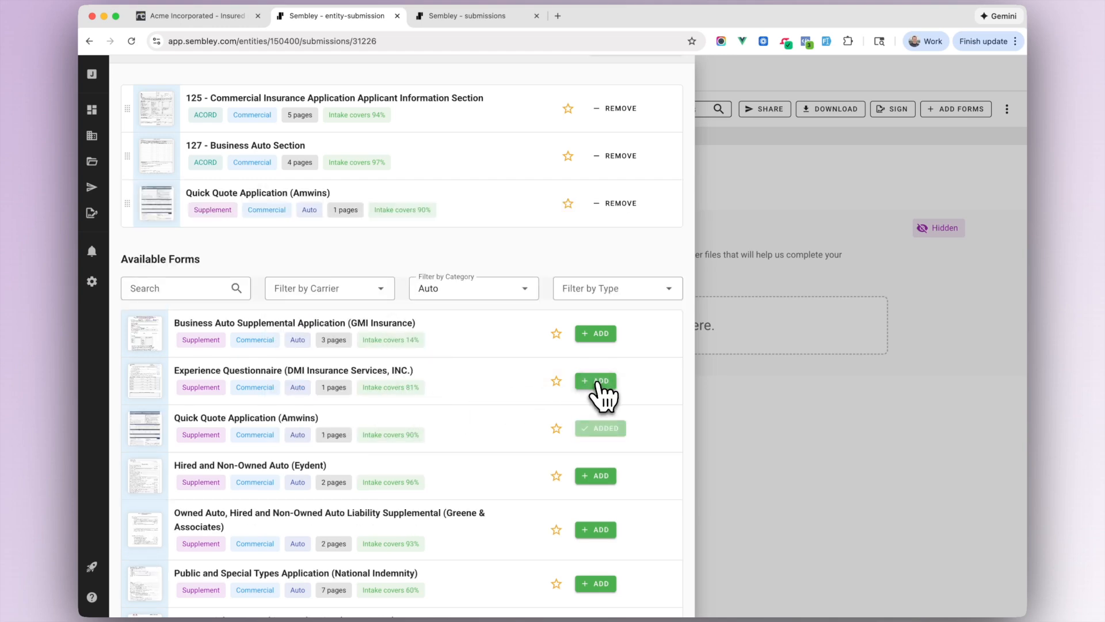
pyautogui.click(735, 215)
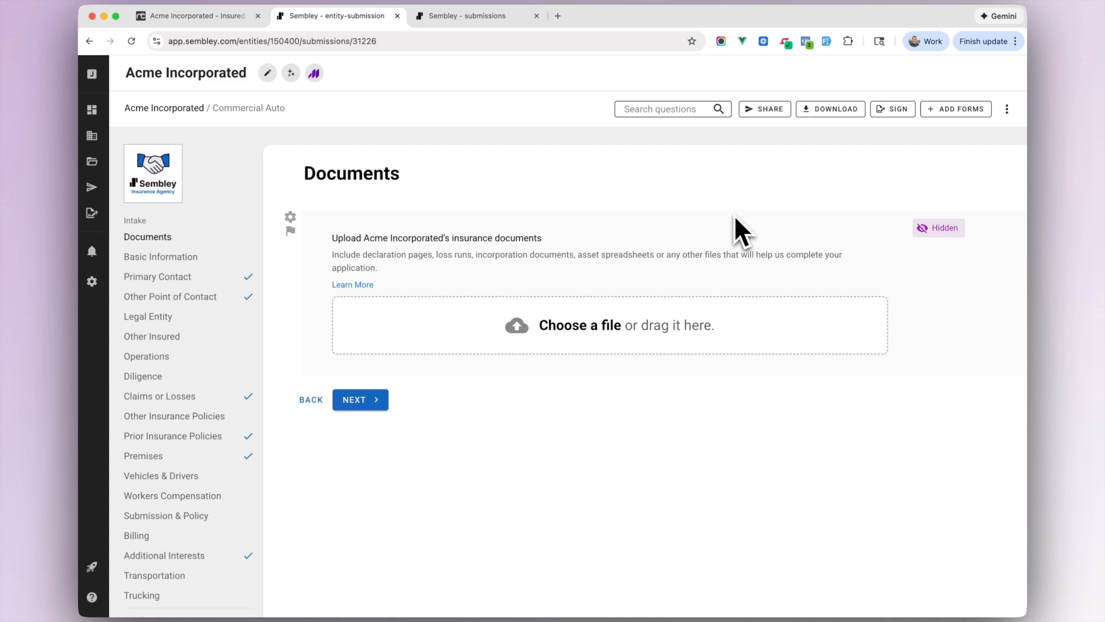
# Step: Check the prefilled answers in the intake's Basic Information and Primary Contact sections
pyautogui.click(143, 262)
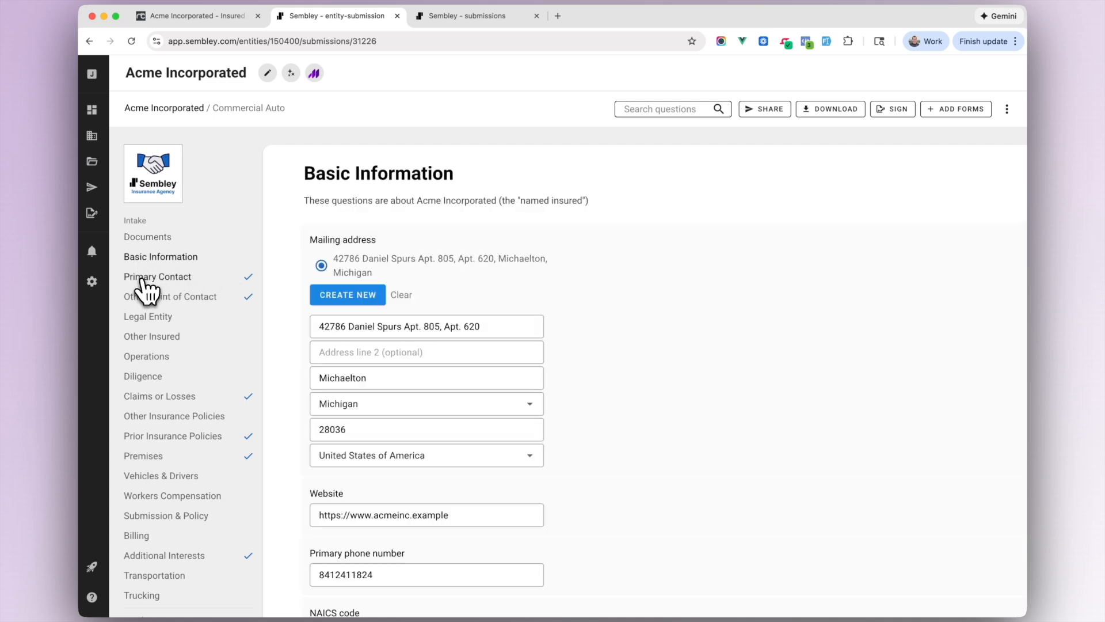
pyautogui.click(142, 281)
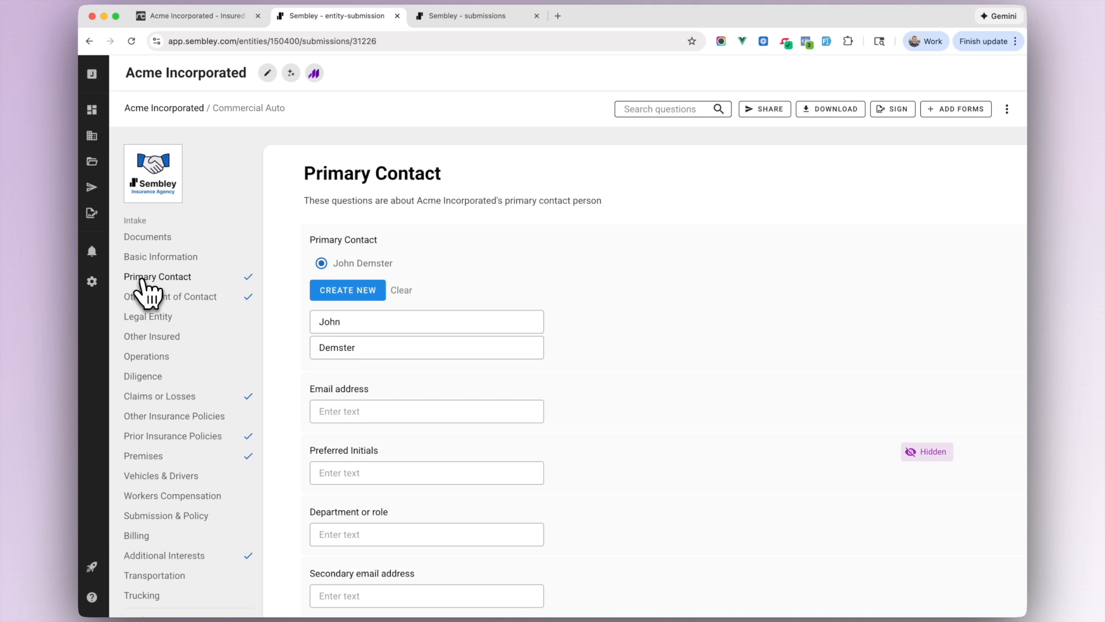
# Step: Upload Acme Drivers.csv and Acme_Dec_Page.pdf to the intake's Documents section
pyautogui.click(144, 238)
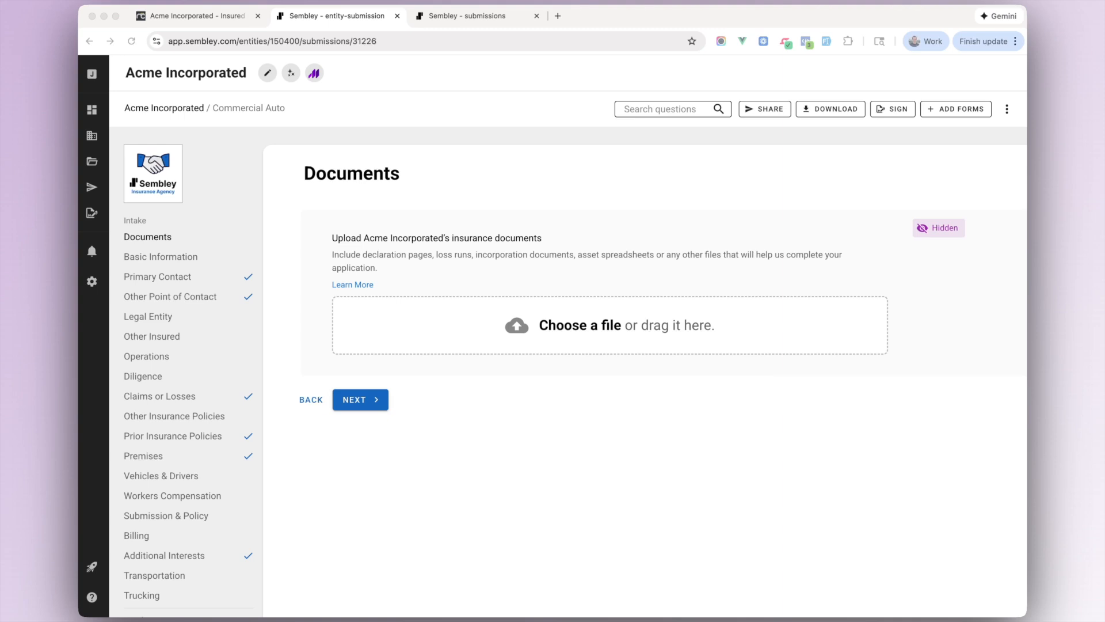
pyautogui.moveTo(785, 227); pyautogui.dragTo(719, 261)
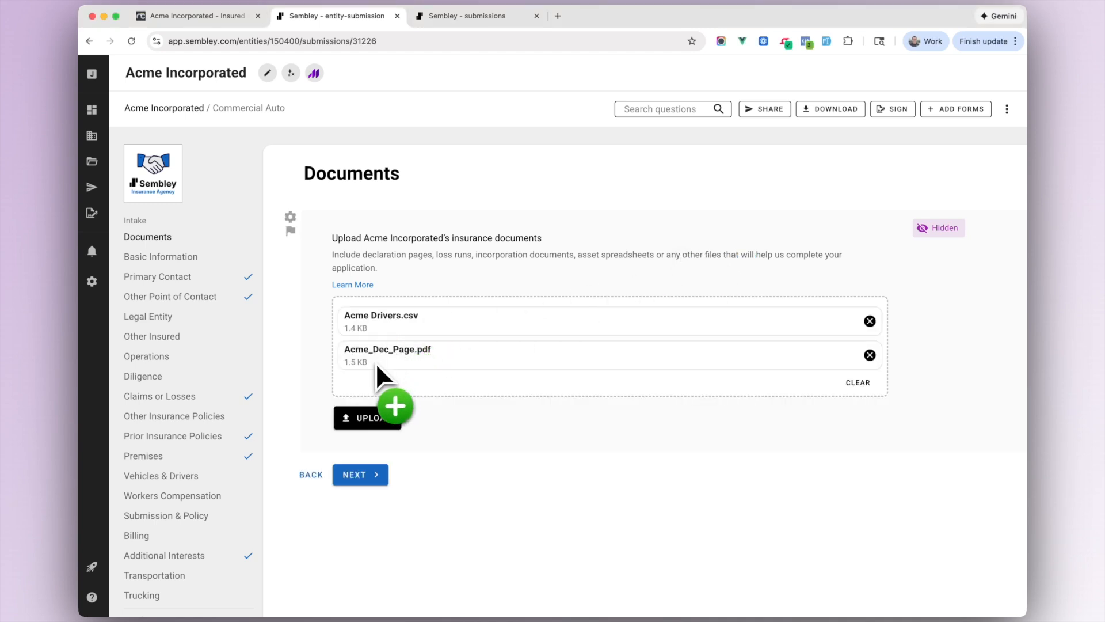
pyautogui.click(363, 419)
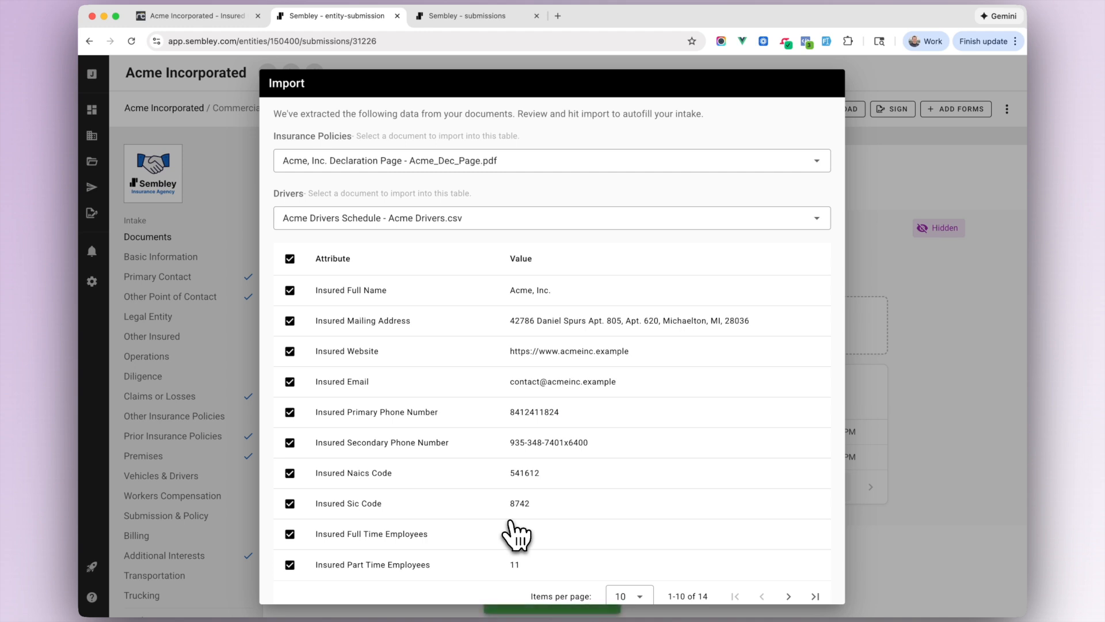
# Step: Review the data extracted from the declaration page and drivers schedule, and import all of it into the intake
pyautogui.scroll(-2, 516, 536)
pyautogui.scroll(2, 516, 536)
pyautogui.scroll(-1, 538, 451)
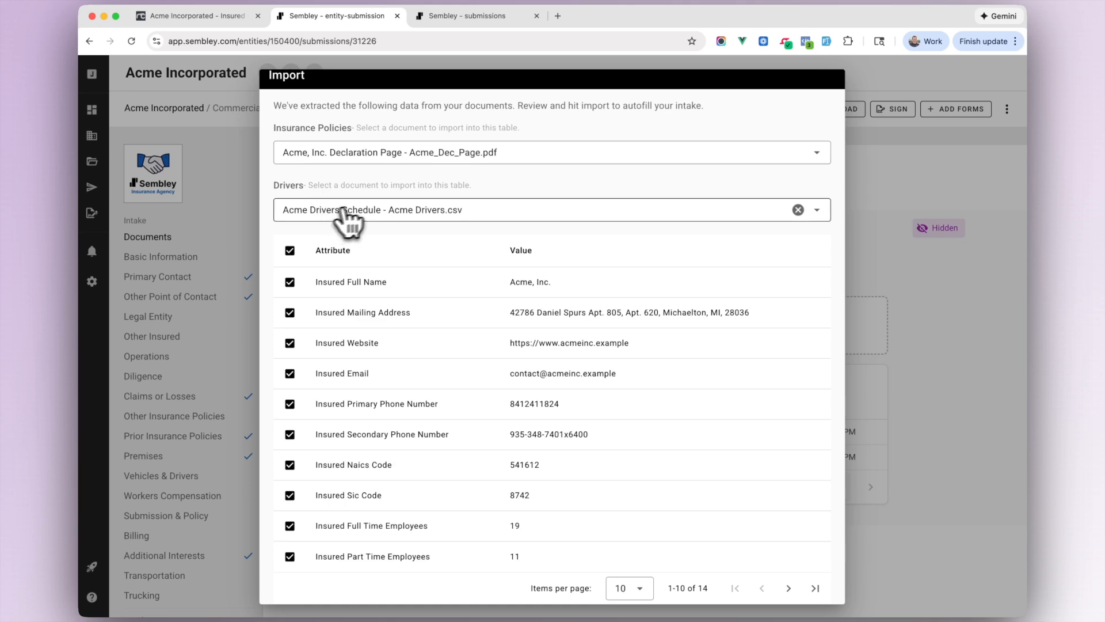
pyautogui.scroll(-1, 371, 248)
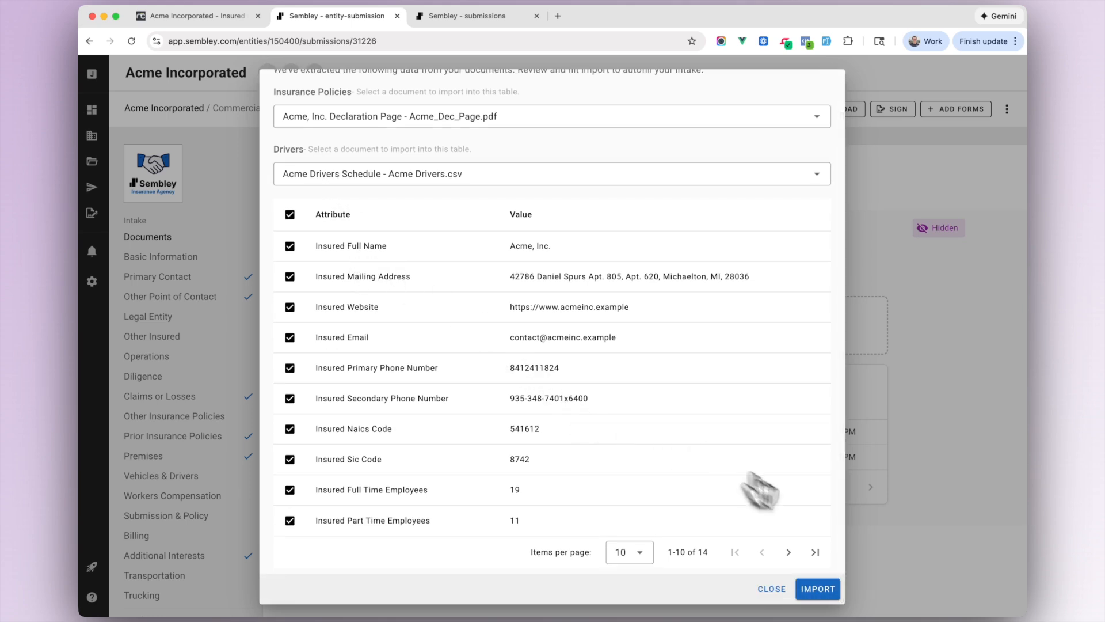
pyautogui.click(816, 589)
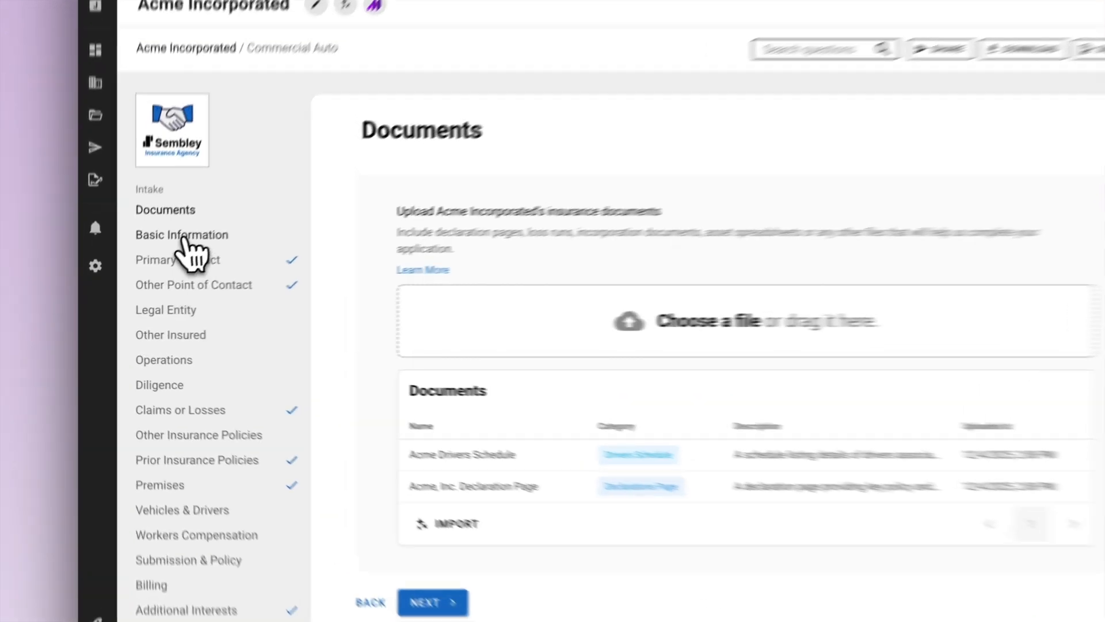
# Step: Review the Basic Information, Primary Contact and Other Point of Contact sections after the document import
pyautogui.click(186, 238)
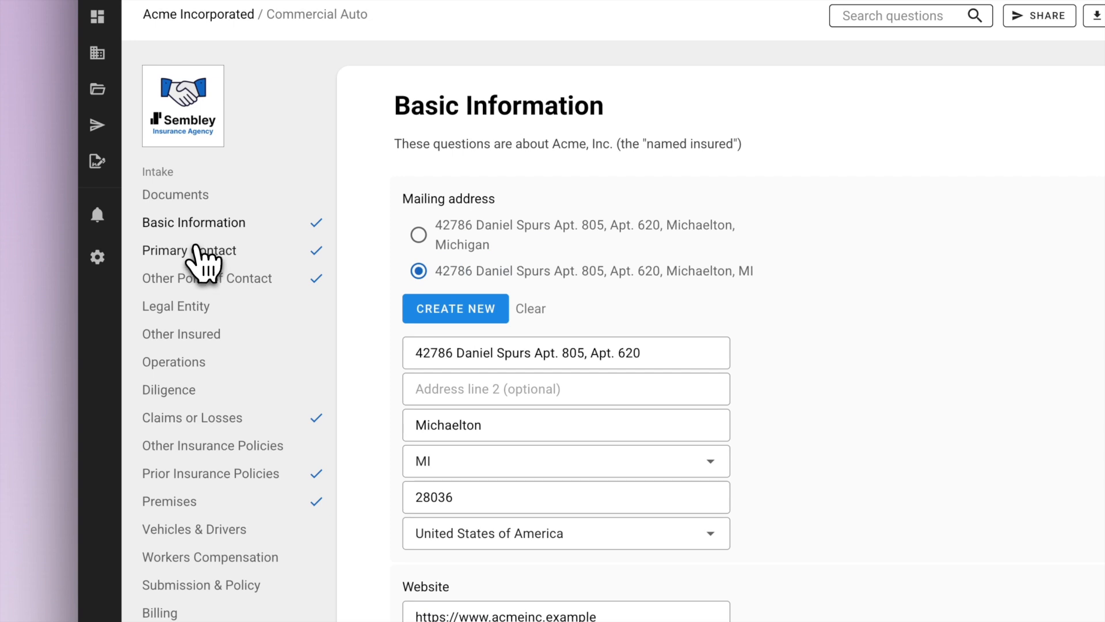
pyautogui.click(184, 260)
pyautogui.click(197, 277)
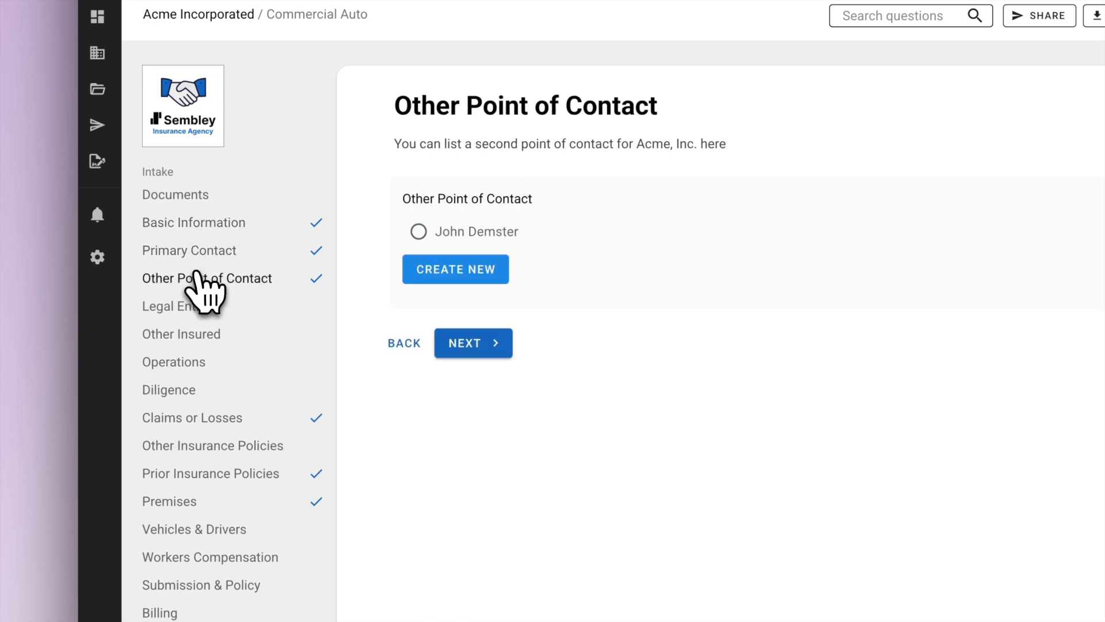
# Step: Examine the drivers table in the Vehicles & Drivers section across all its columns
pyautogui.scroll(-2, 197, 276)
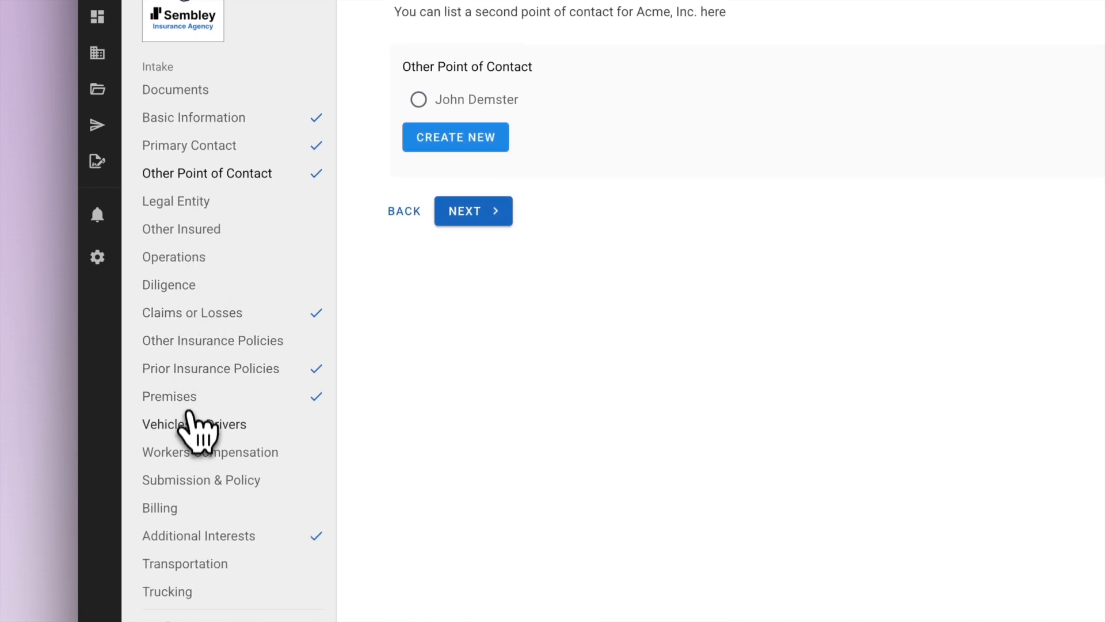
pyautogui.click(190, 424)
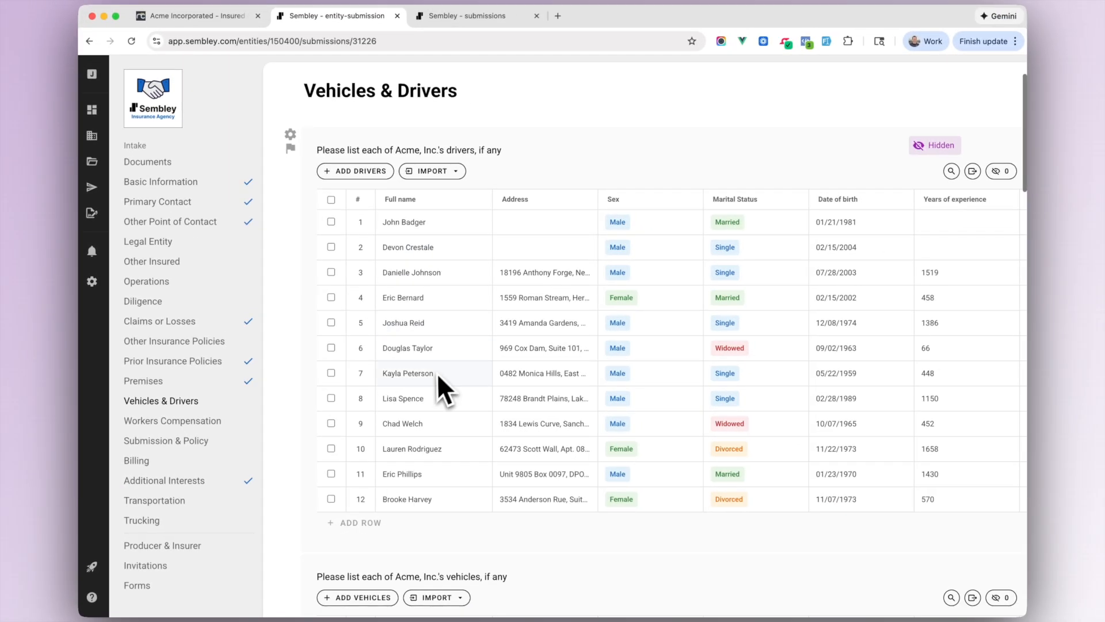
pyautogui.hscroll(3, 576, 507)
pyautogui.hscroll(4, 434, 378)
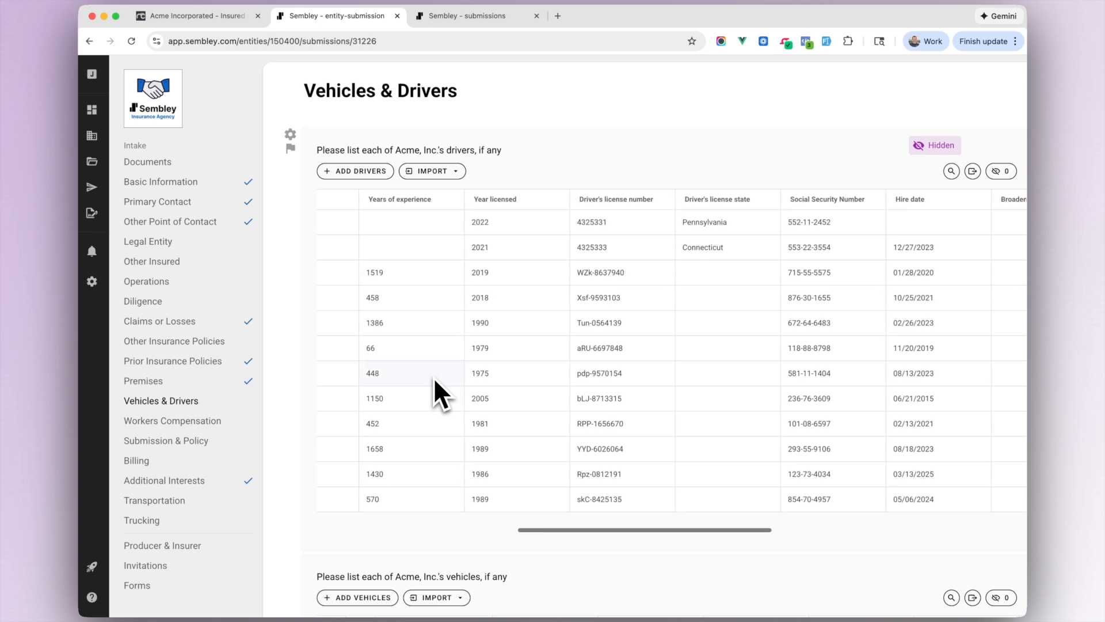
pyautogui.hscroll(-6, 434, 378)
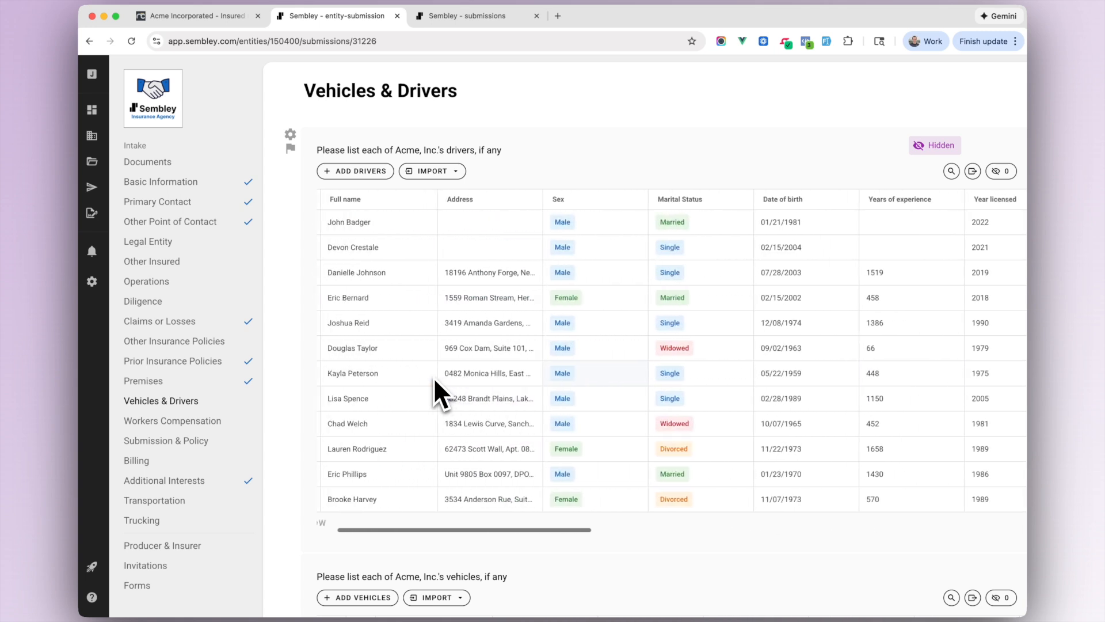
pyautogui.hscroll(-1, 434, 378)
pyautogui.scroll(1, 434, 378)
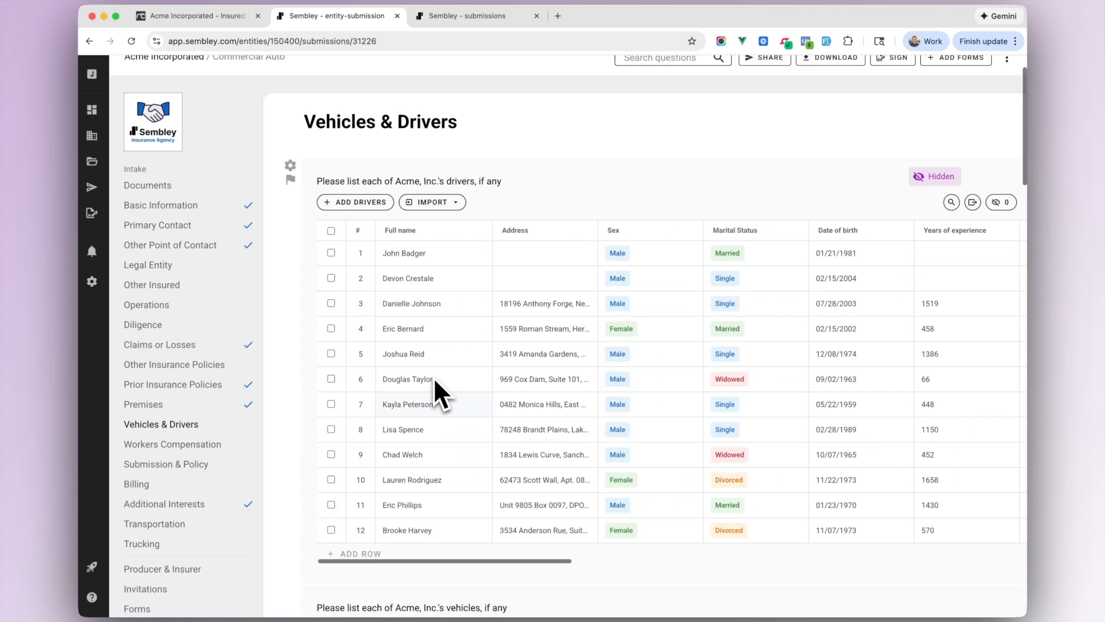
pyautogui.scroll(2, 442, 427)
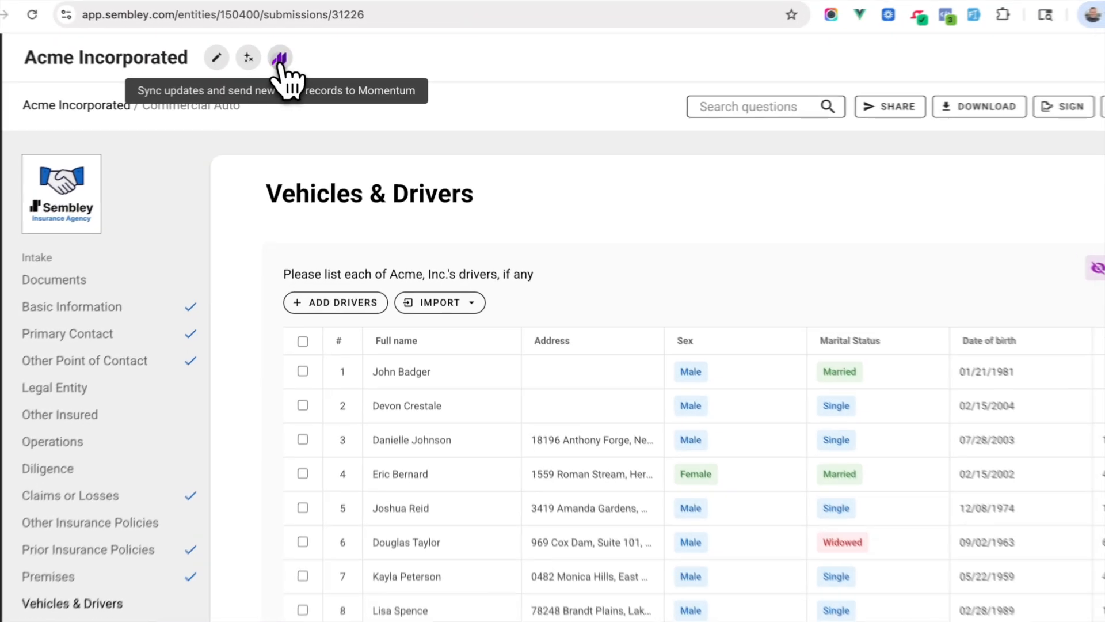
# Step: Sync the insured's updates to Momentum, reviewing the driver records and including the policy and new drivers 3 to 12
pyautogui.click(314, 73)
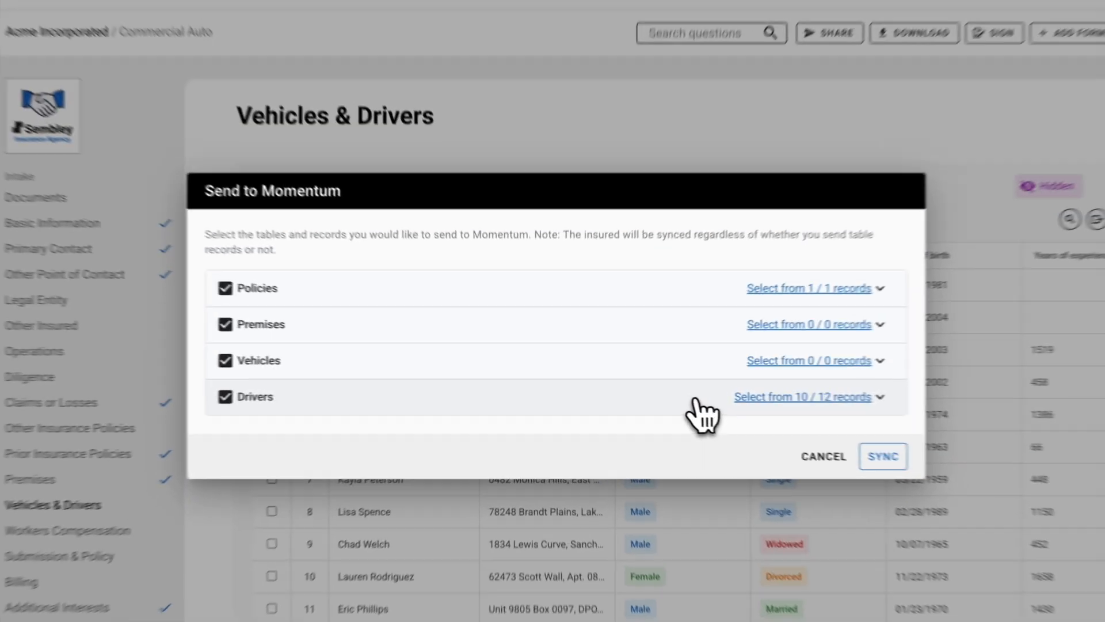
pyautogui.click(716, 394)
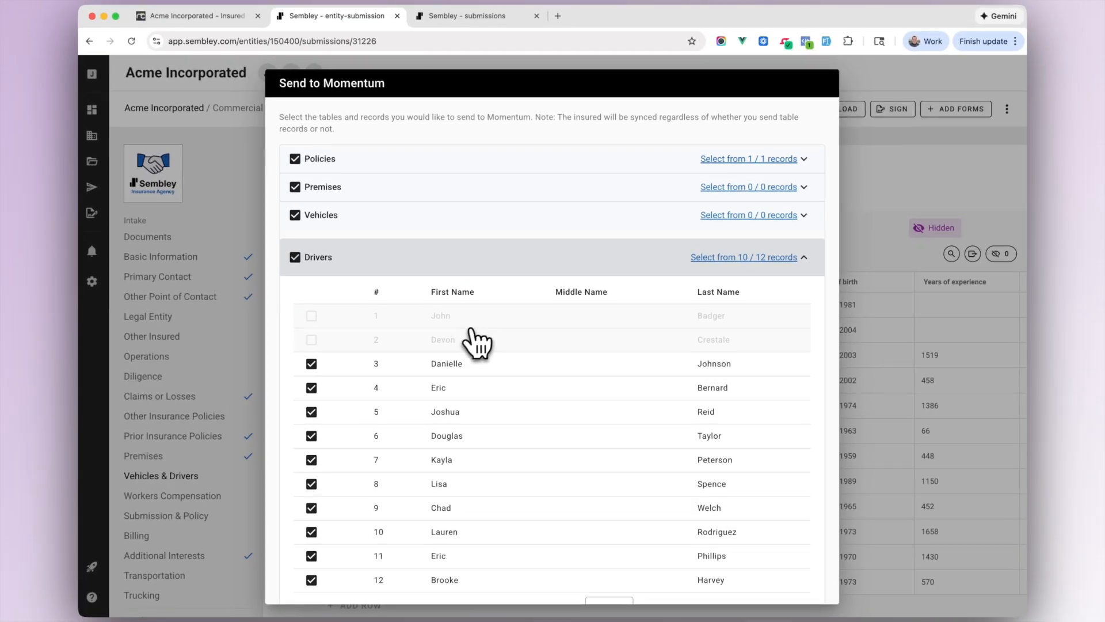
pyautogui.scroll(-2, 487, 337)
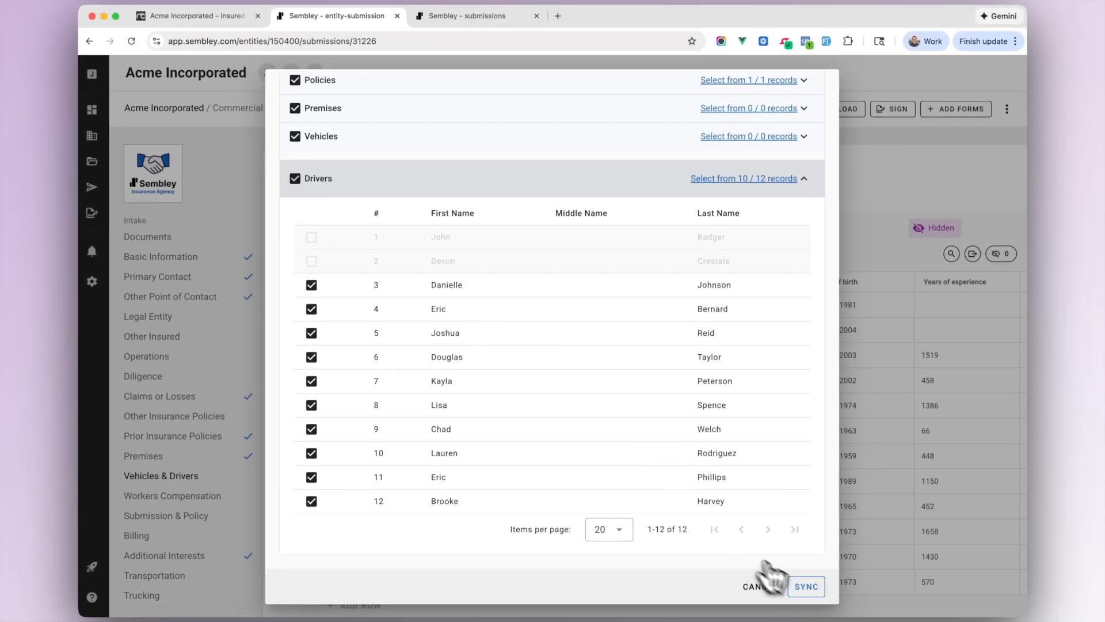
pyautogui.click(806, 586)
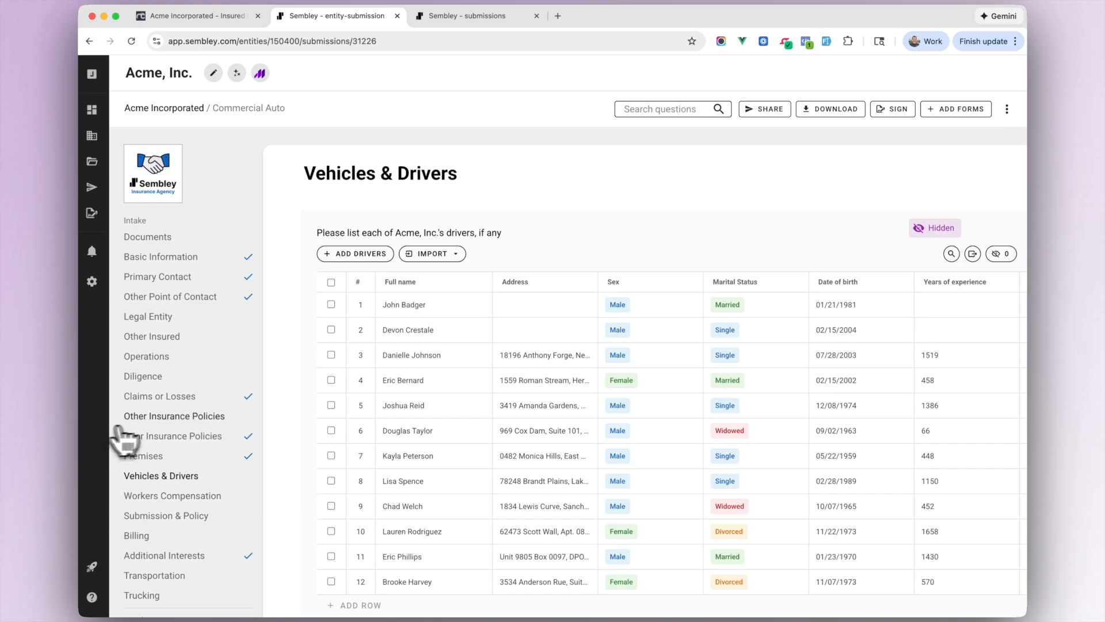
# Step: Open the submission's forms and send their files to Momentum
pyautogui.scroll(-5, 141, 437)
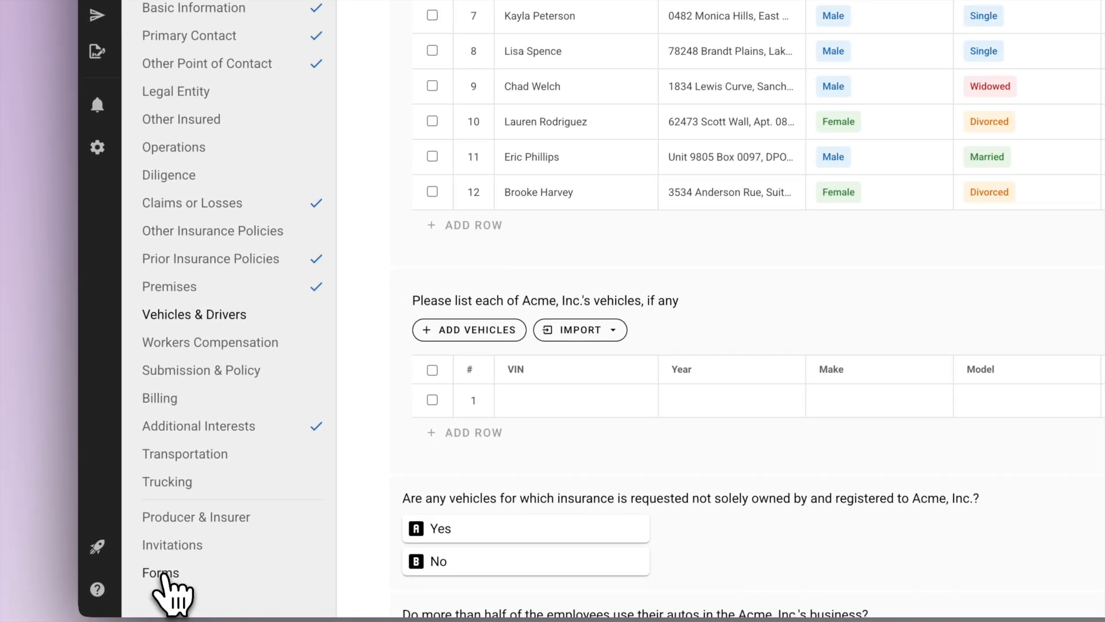
pyautogui.click(163, 572)
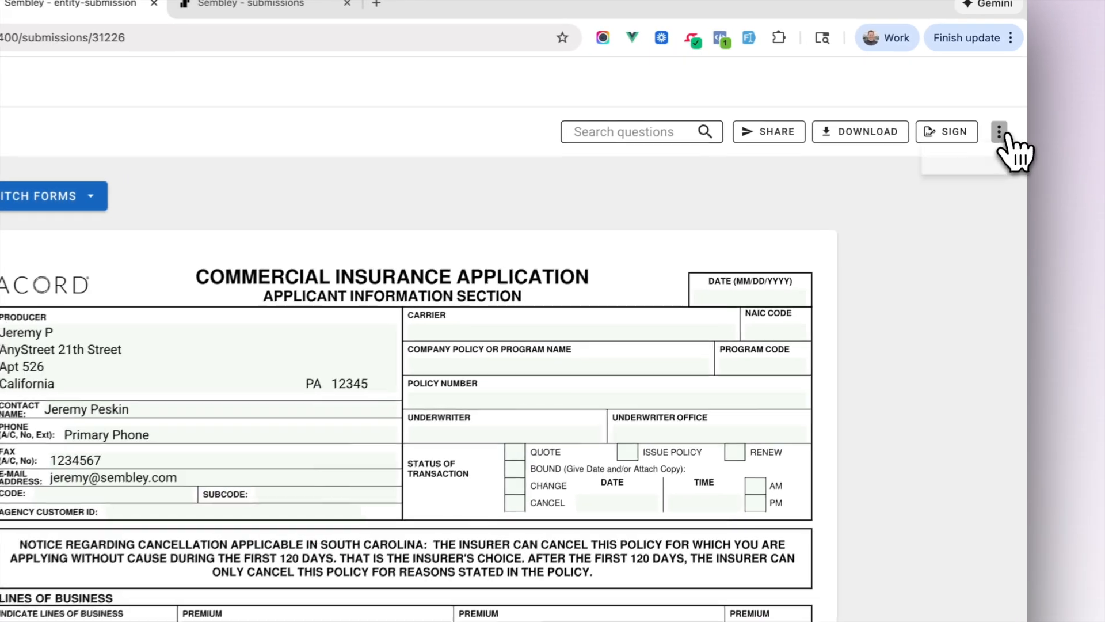
pyautogui.click(1007, 109)
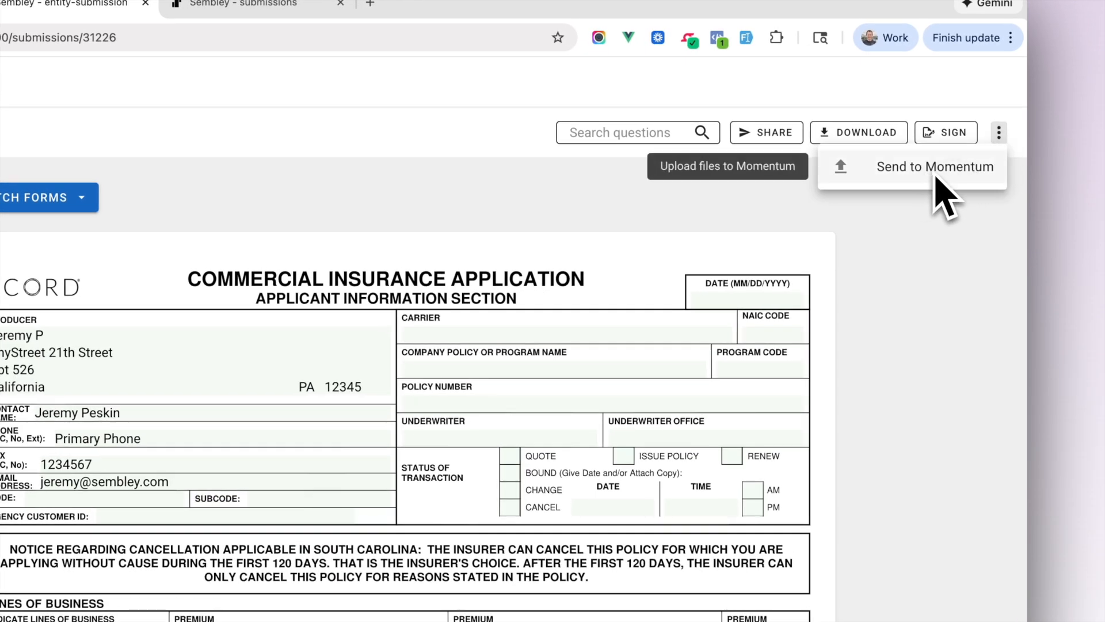
pyautogui.click(919, 182)
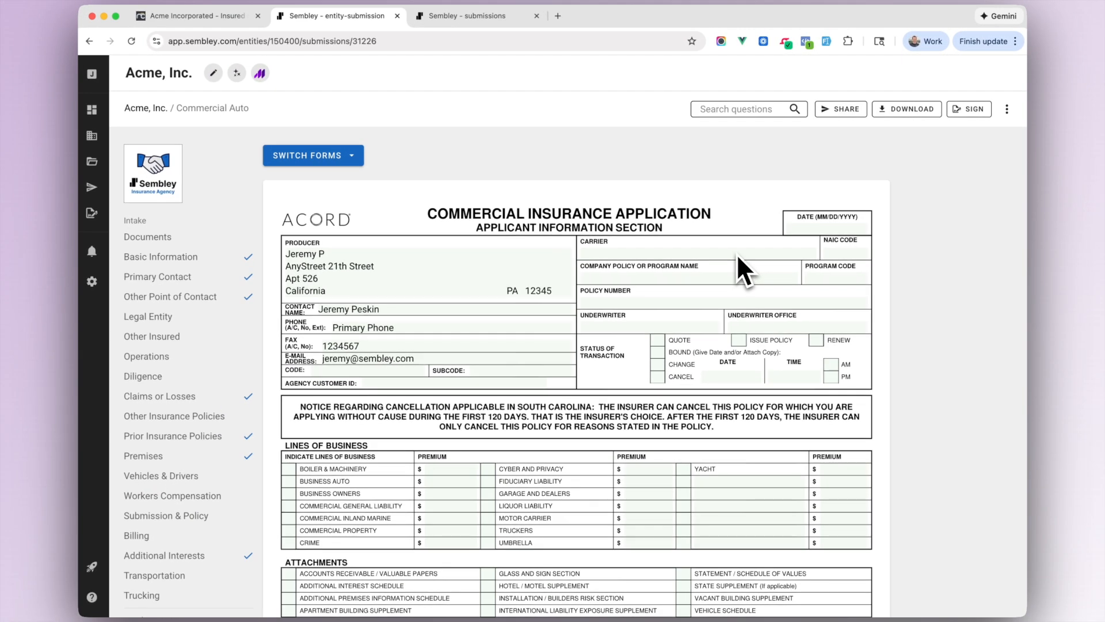
# Step: Create a signature packet named Commercial Auto Signature Packet for the Commercial Auto submission
pyautogui.scroll(-1, 623, 346)
pyautogui.scroll(1, 738, 255)
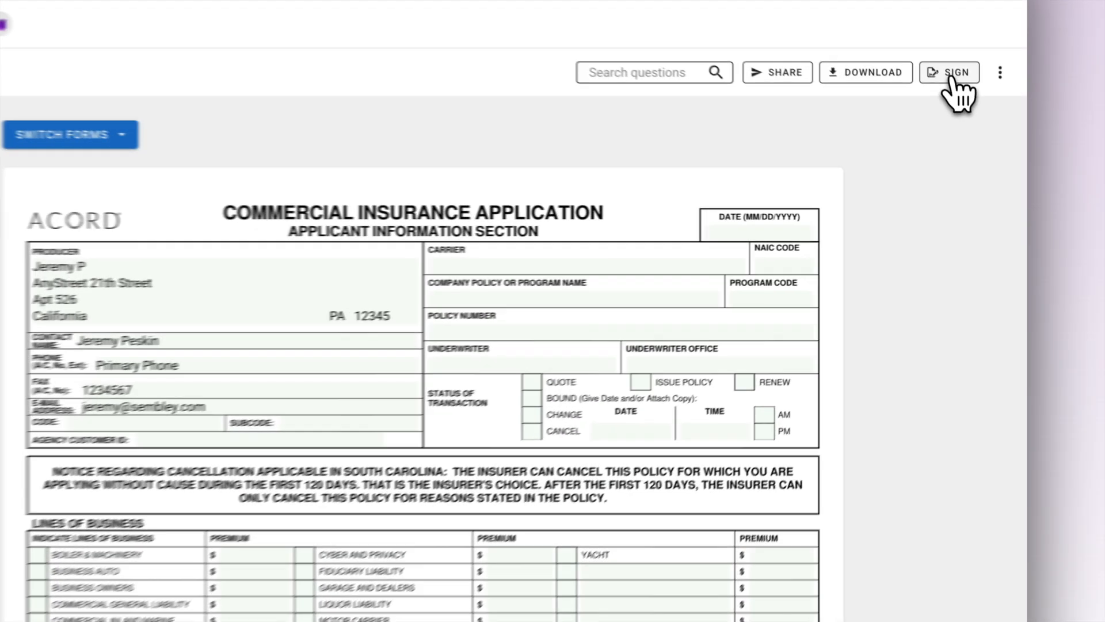
pyautogui.click(972, 108)
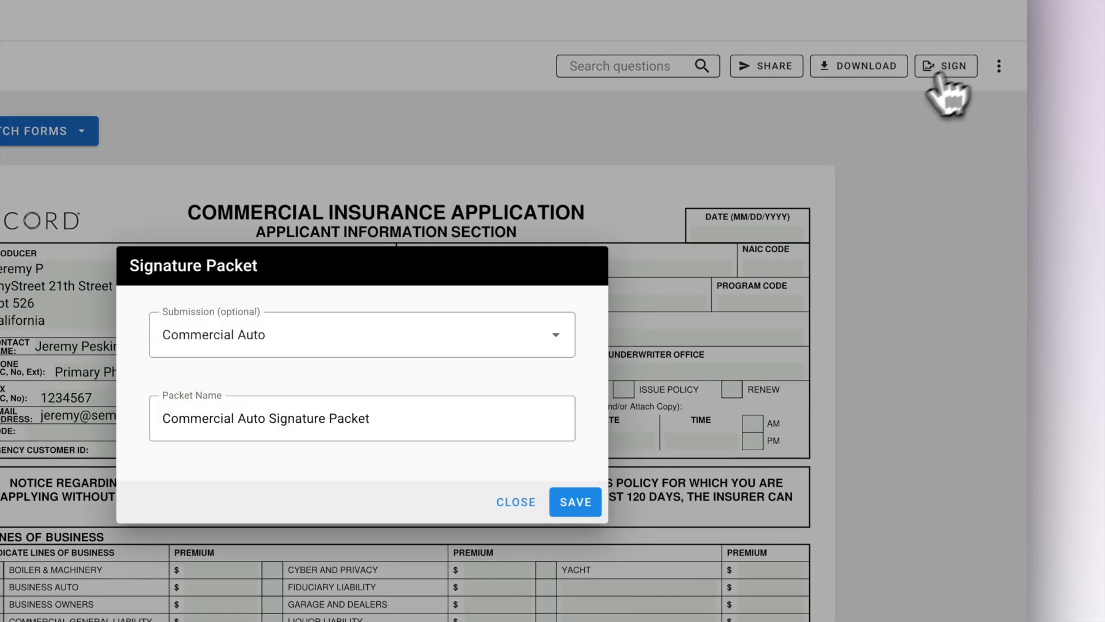
pyautogui.click(578, 506)
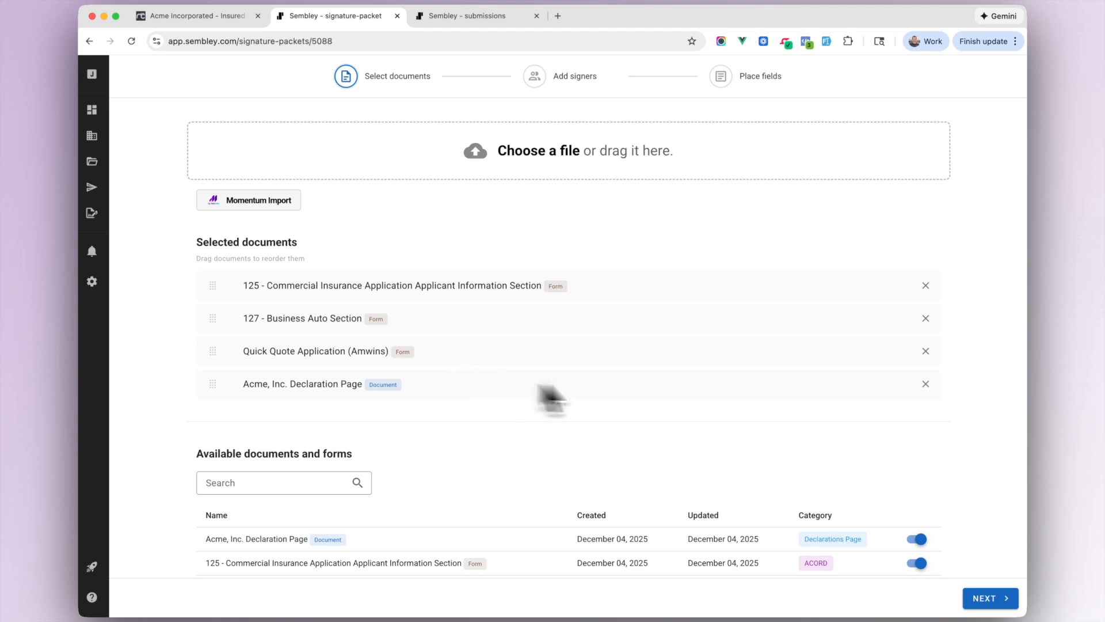
# Step: Remove the Acme, Inc. Declaration Page from the packet's selected documents, continue to field placement and look through the commercial insurance application
pyautogui.click(925, 384)
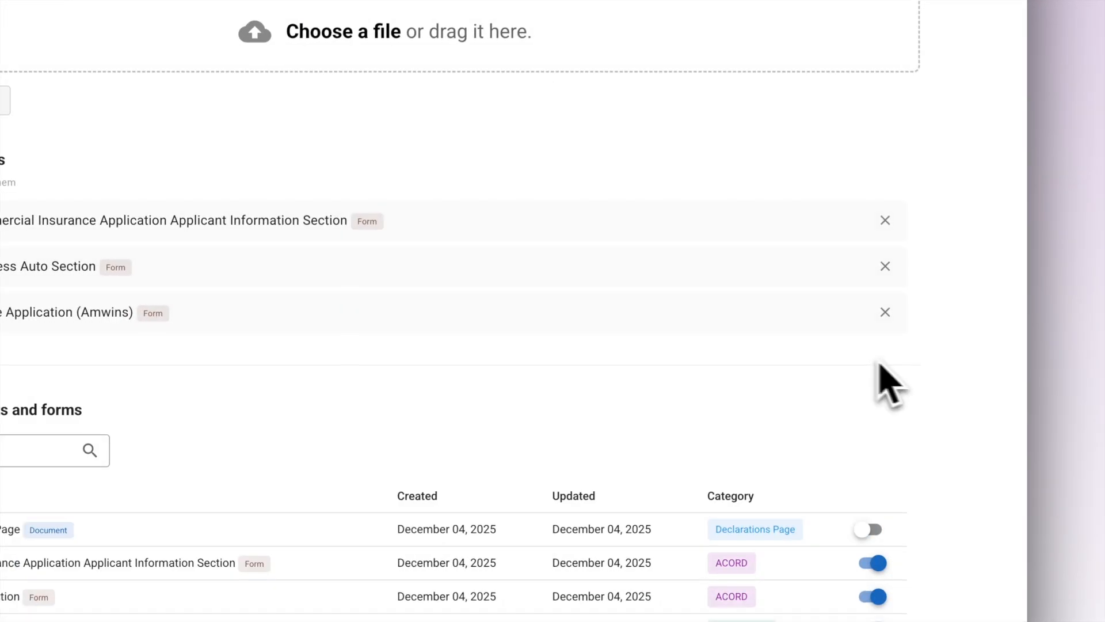
pyautogui.scroll(-2, 621, 383)
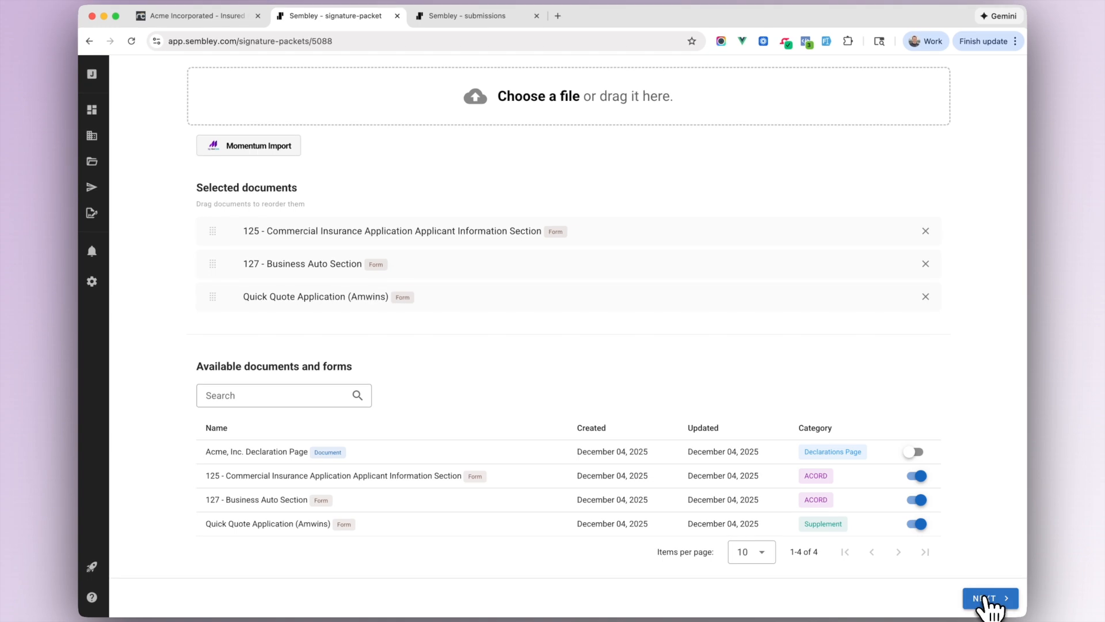
pyautogui.click(986, 603)
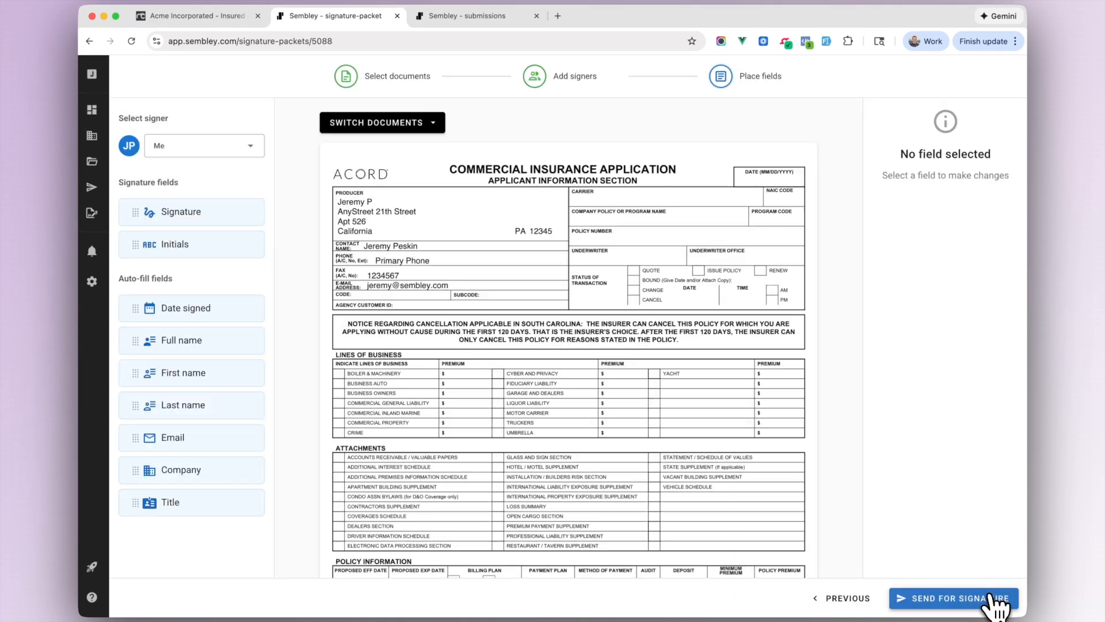
pyautogui.scroll(-1, 708, 437)
pyautogui.scroll(-3, 708, 436)
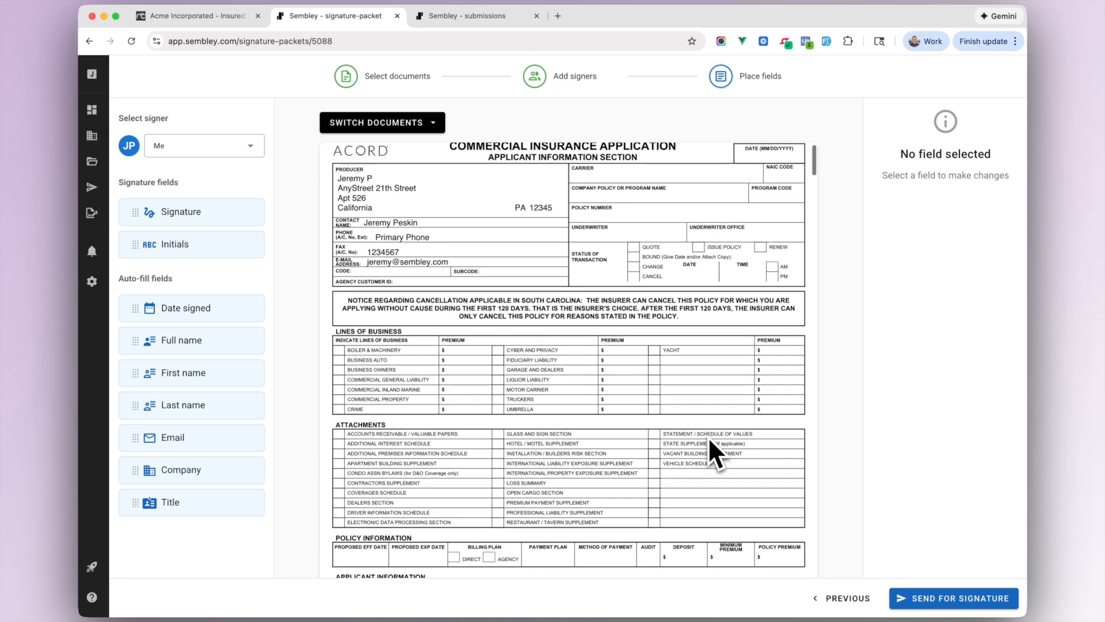
pyautogui.scroll(-1, 709, 440)
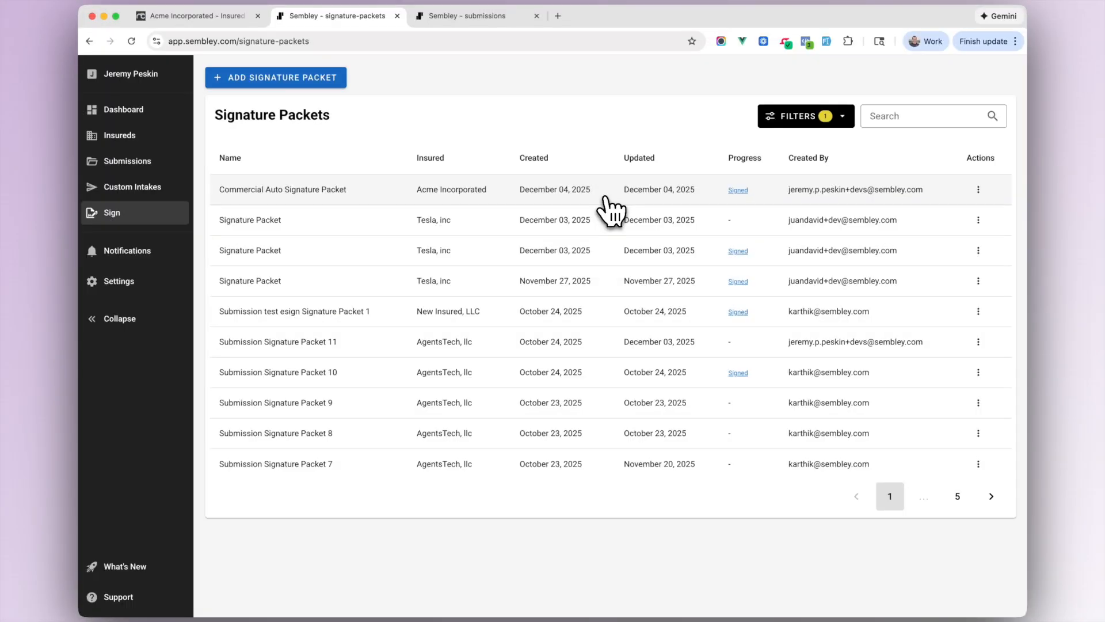
# Step: Export Acme Incorporated's signed Commercial Auto Signature Packet to Momentum without associating a policy
pyautogui.click(979, 191)
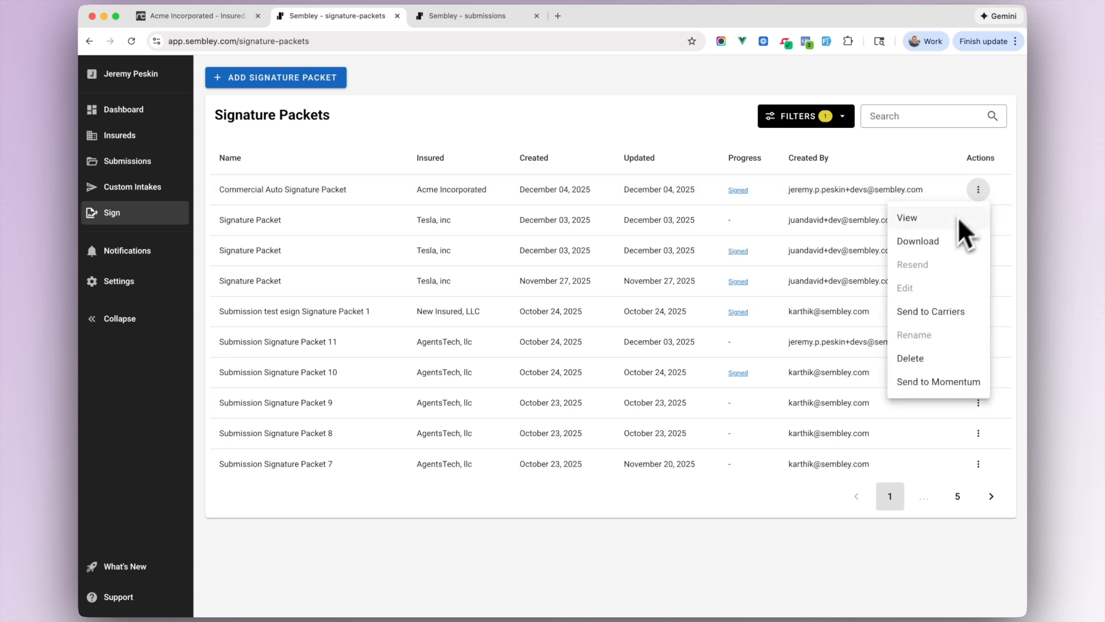
pyautogui.click(920, 382)
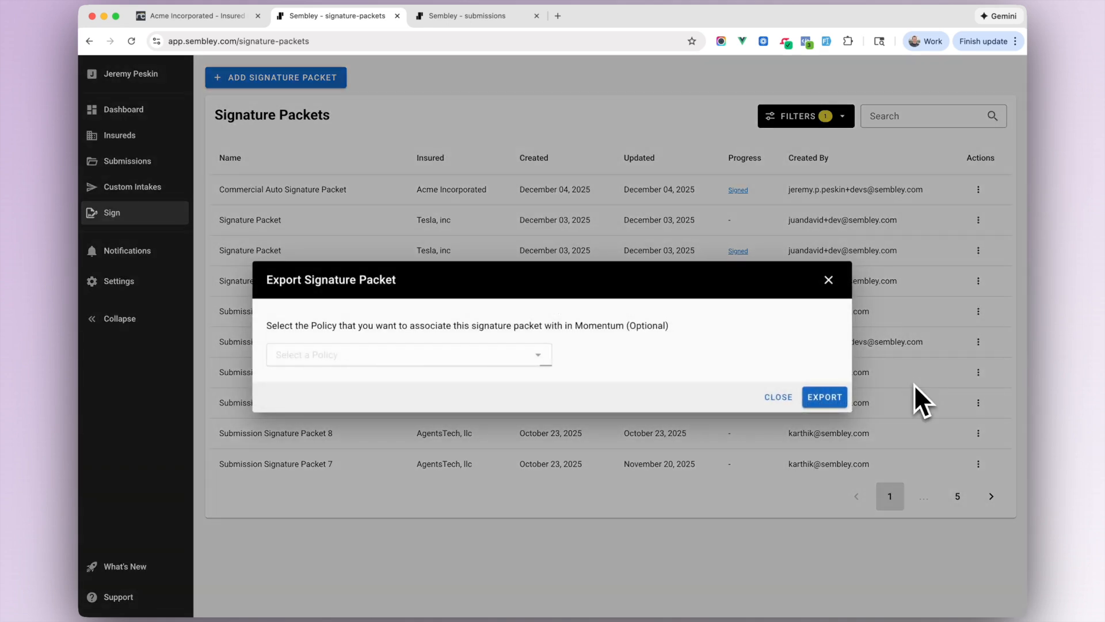
pyautogui.click(823, 396)
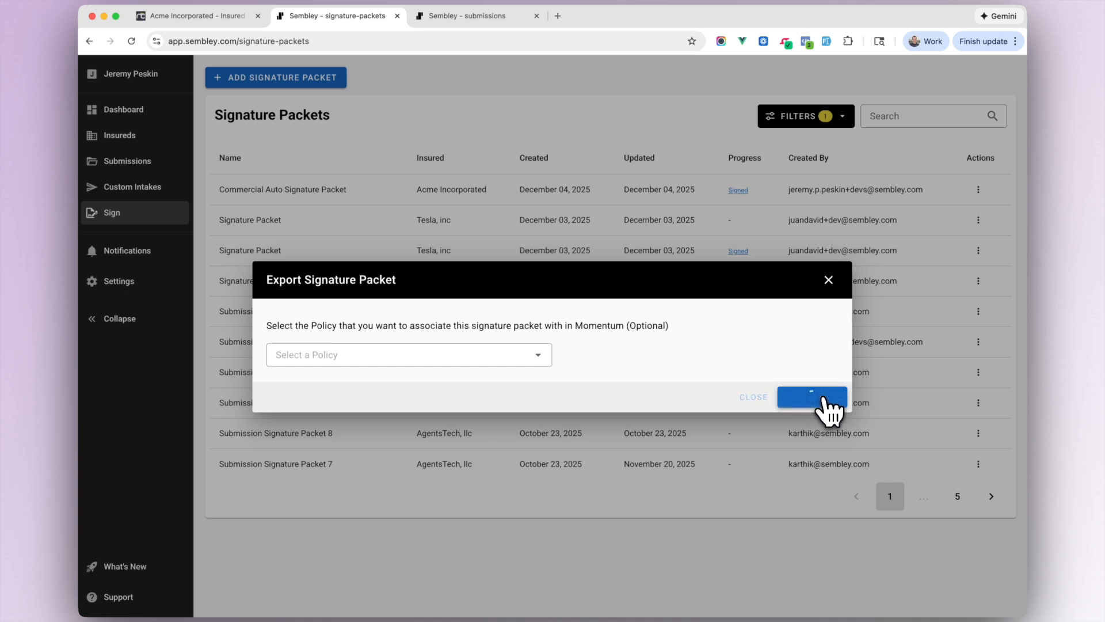